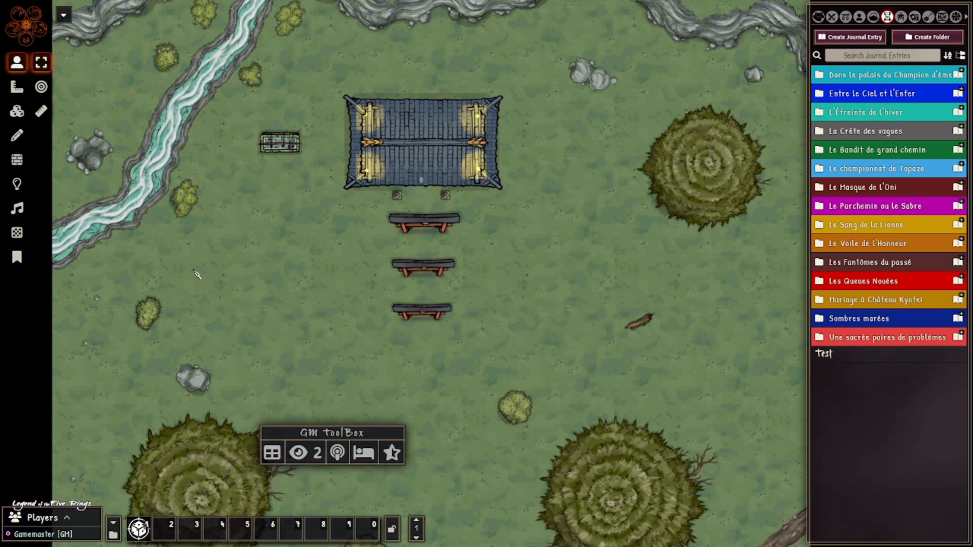
# Step: Show the playlists and expand Arrival at the Castle and Bushido to list their tracks
pyautogui.click(929, 17)
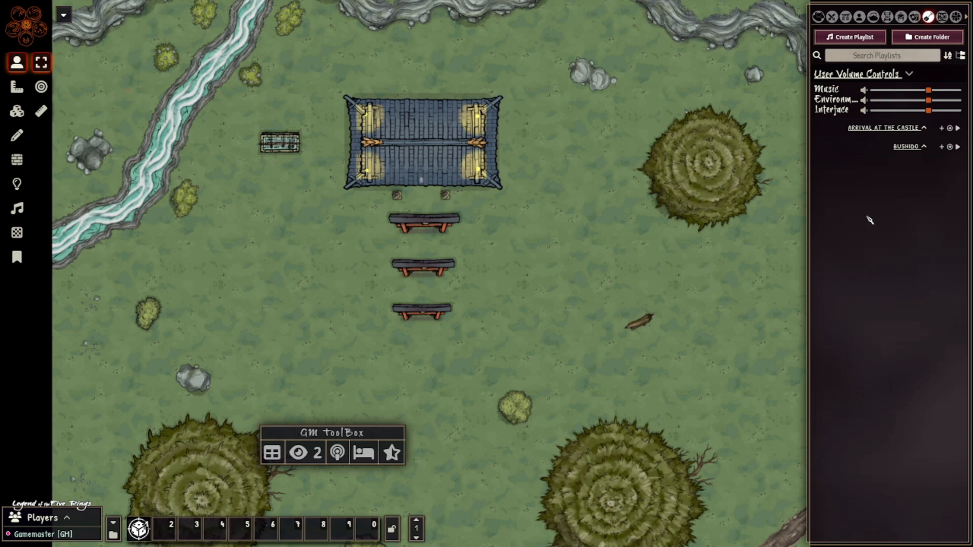
pyautogui.click(887, 128)
pyautogui.click(908, 248)
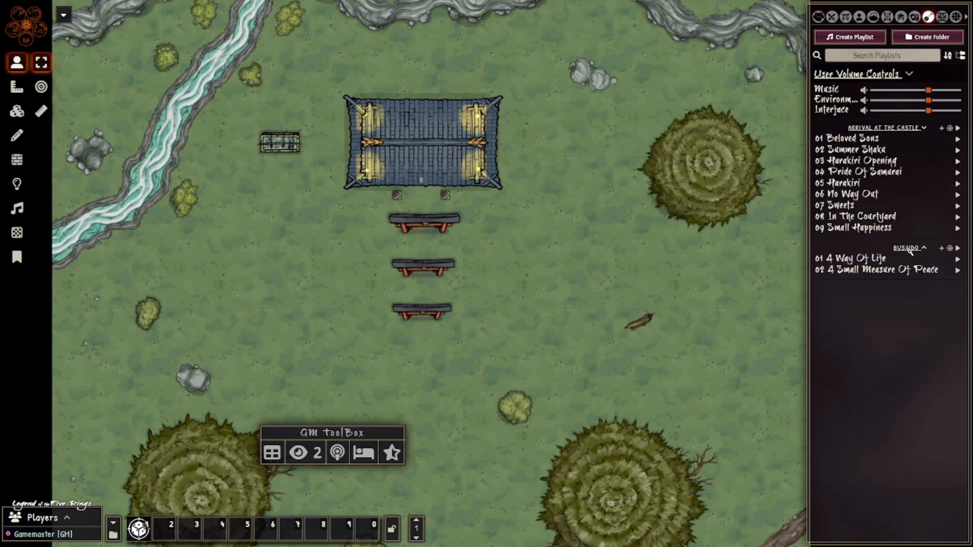
# Step: Set the ownership of the Arrival at the Castle playlist to Owner for all players and save it
pyautogui.rightClick(876, 128)
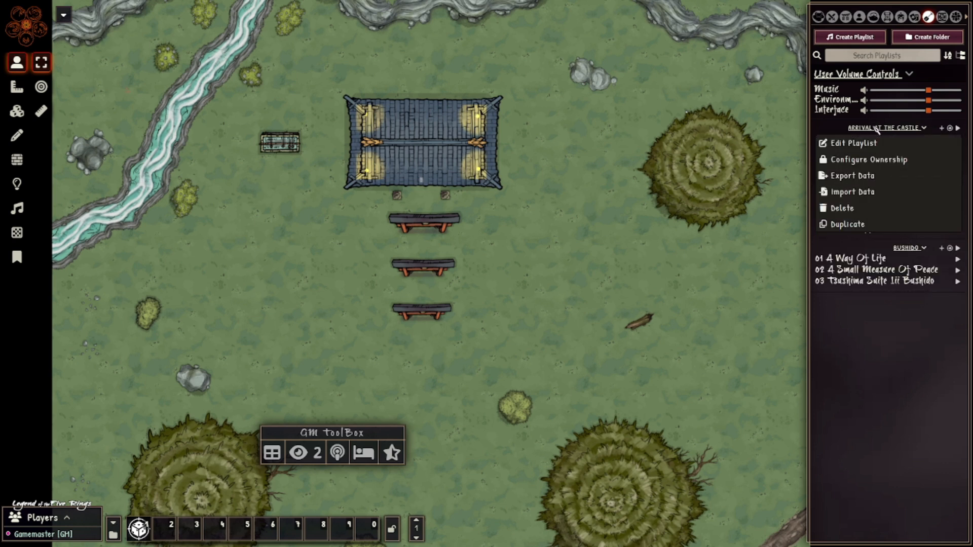
pyautogui.click(863, 165)
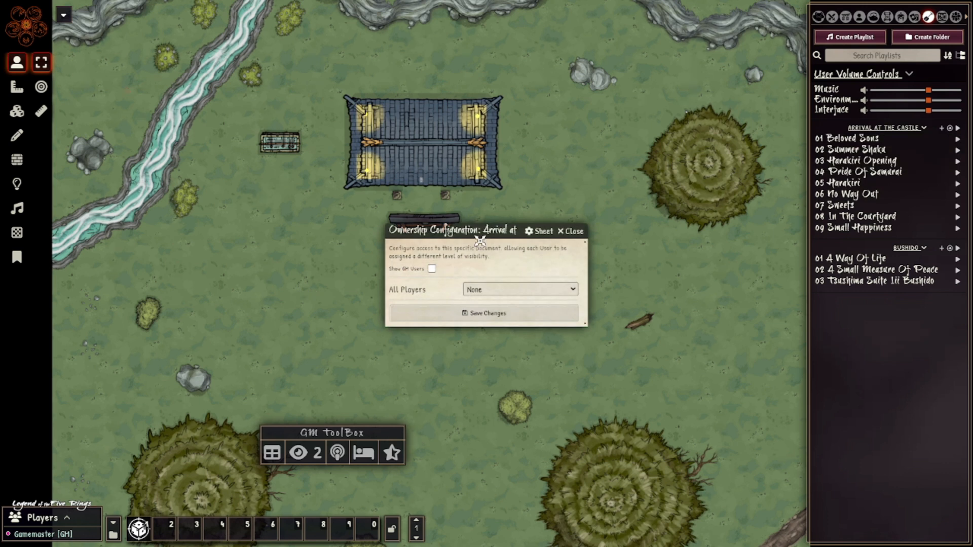
pyautogui.click(486, 293)
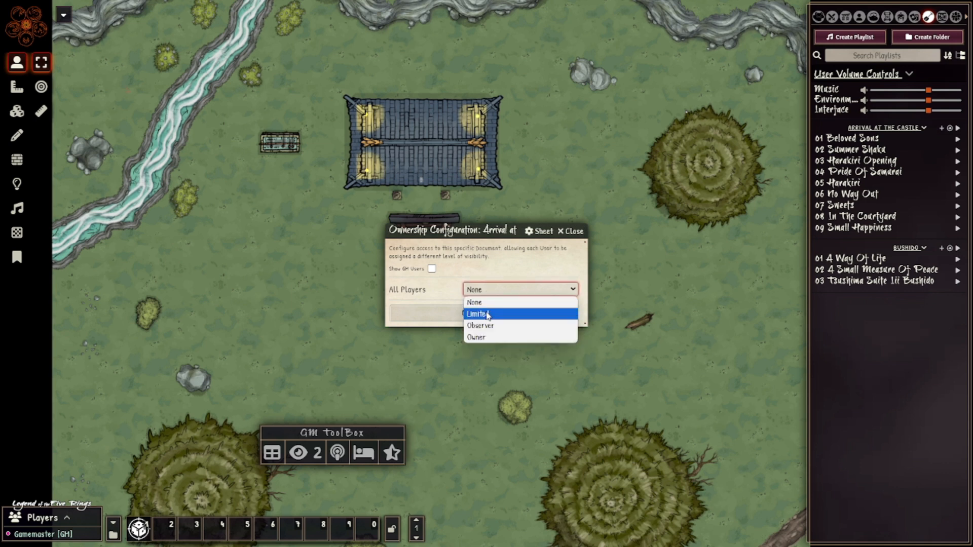
pyautogui.click(488, 338)
pyautogui.click(486, 313)
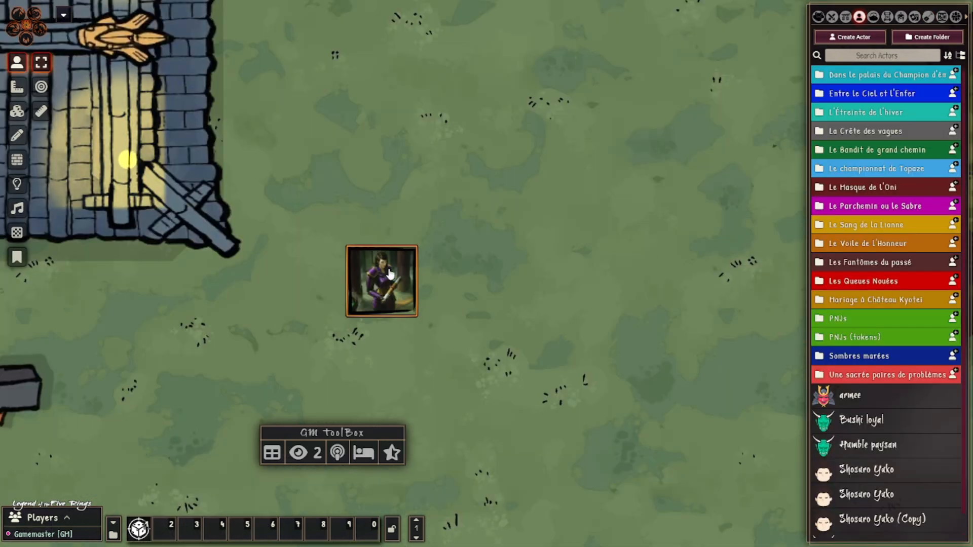
# Step: Open the token configuration of the purple-clad character on the map, close its character sheet and move the configuration clear of the token
pyautogui.doubleClick(390, 274)
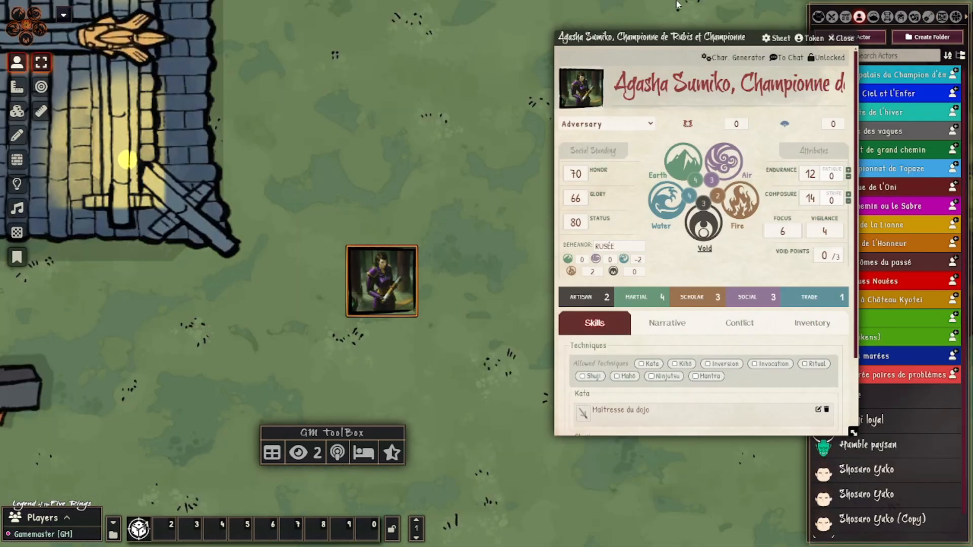
pyautogui.click(811, 38)
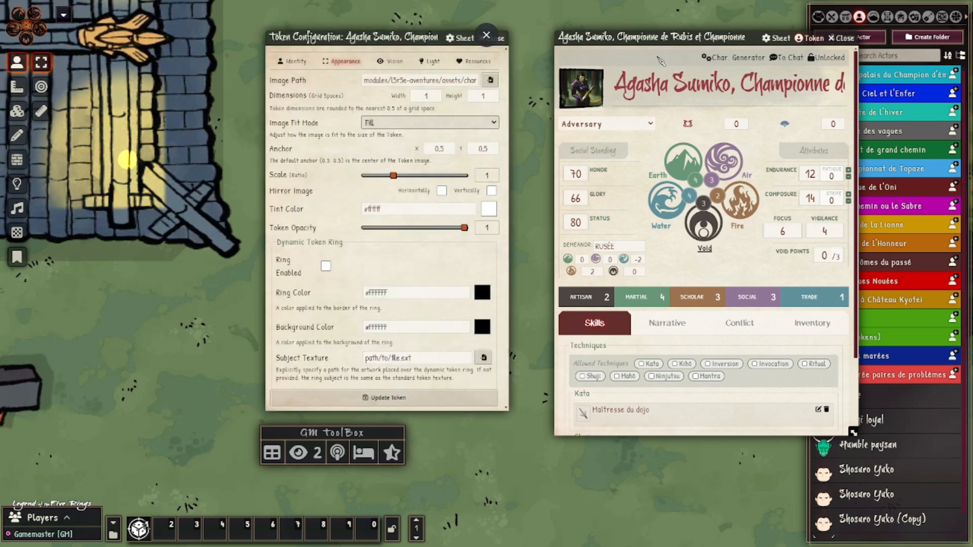
pyautogui.click(834, 38)
pyautogui.moveTo(406, 37); pyautogui.dragTo(678, 42)
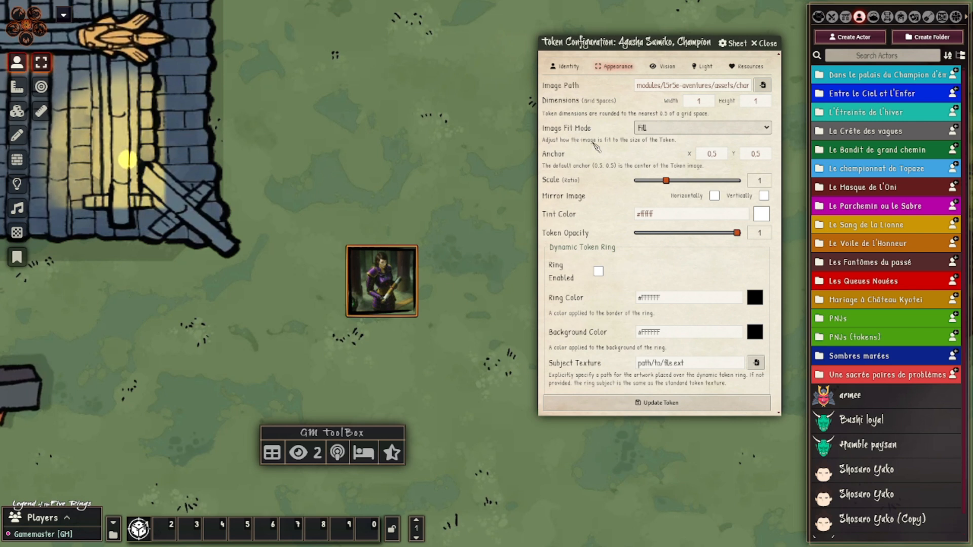
# Step: Try the token's image fit modes Fill, Contain, Cover and Full Width, finishing with Full Height
pyautogui.click(655, 131)
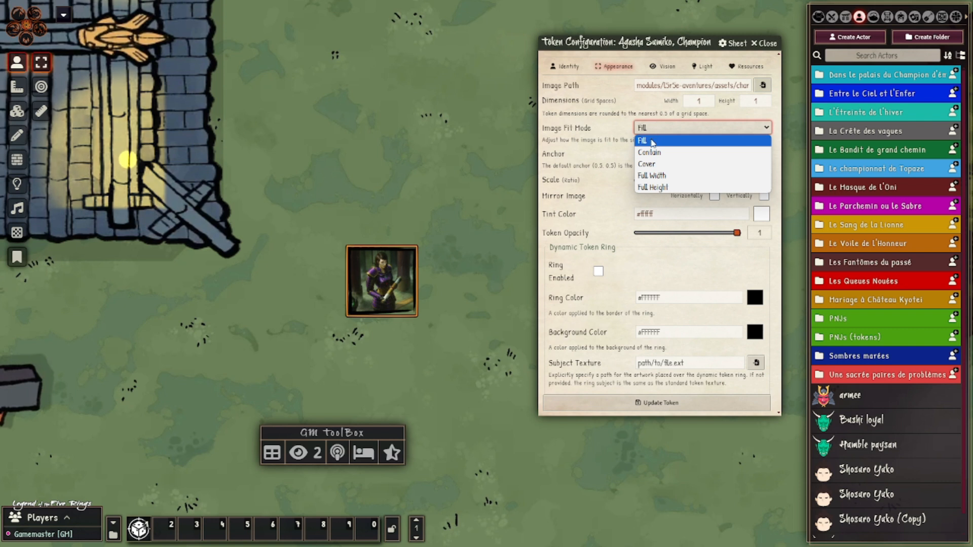
pyautogui.click(652, 142)
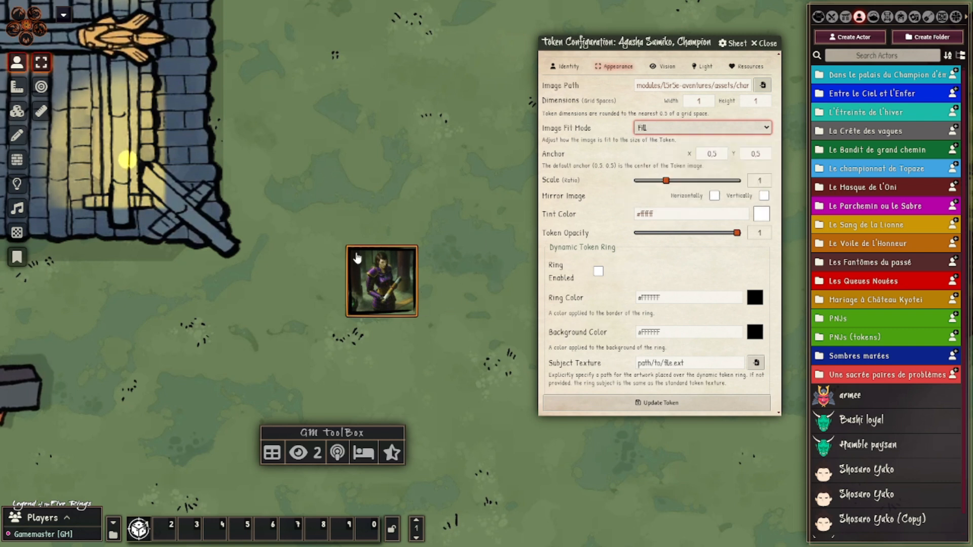
pyautogui.click(653, 128)
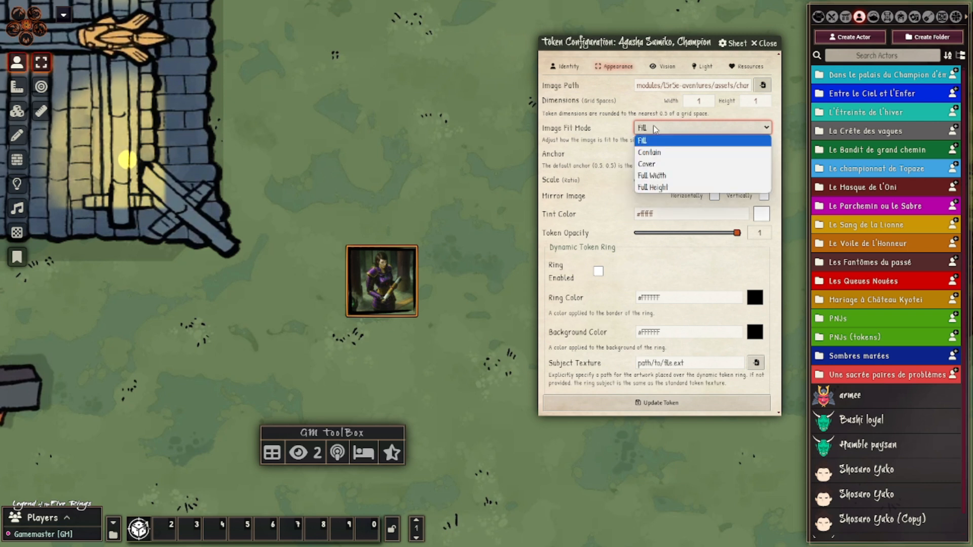
pyautogui.click(656, 154)
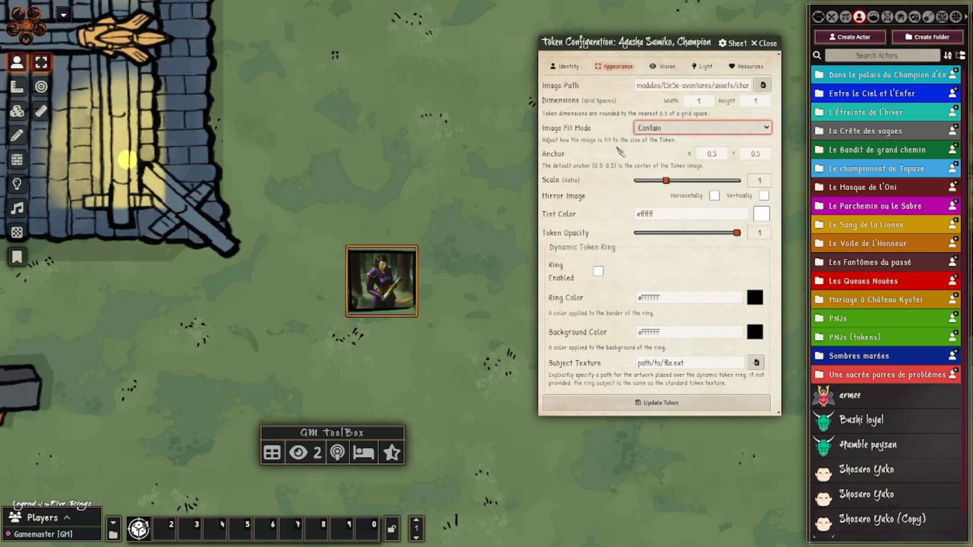
pyautogui.click(661, 131)
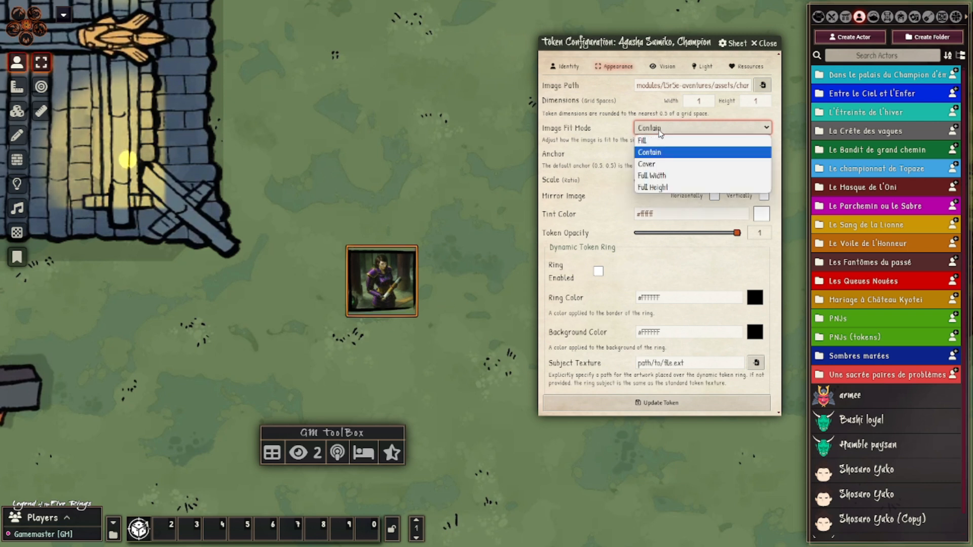
pyautogui.click(651, 164)
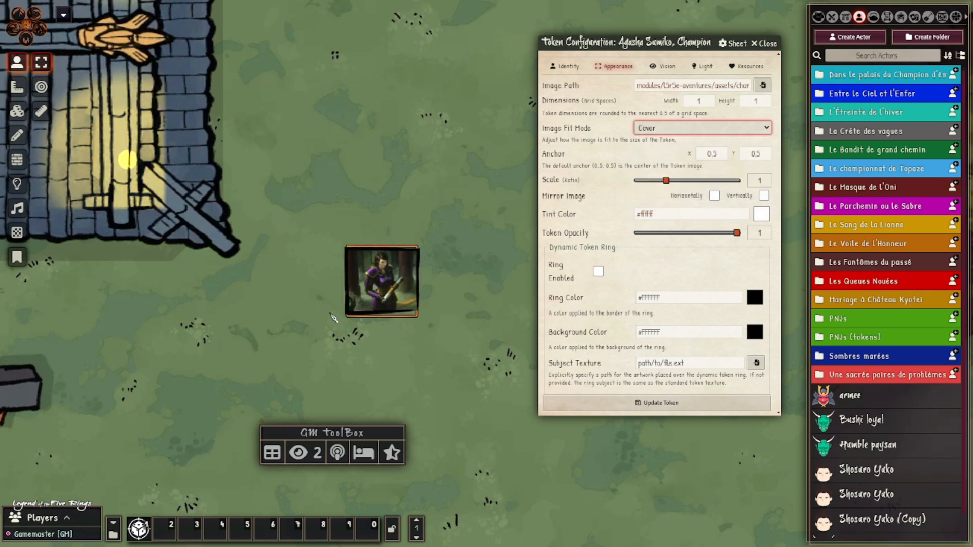
pyautogui.click(701, 127)
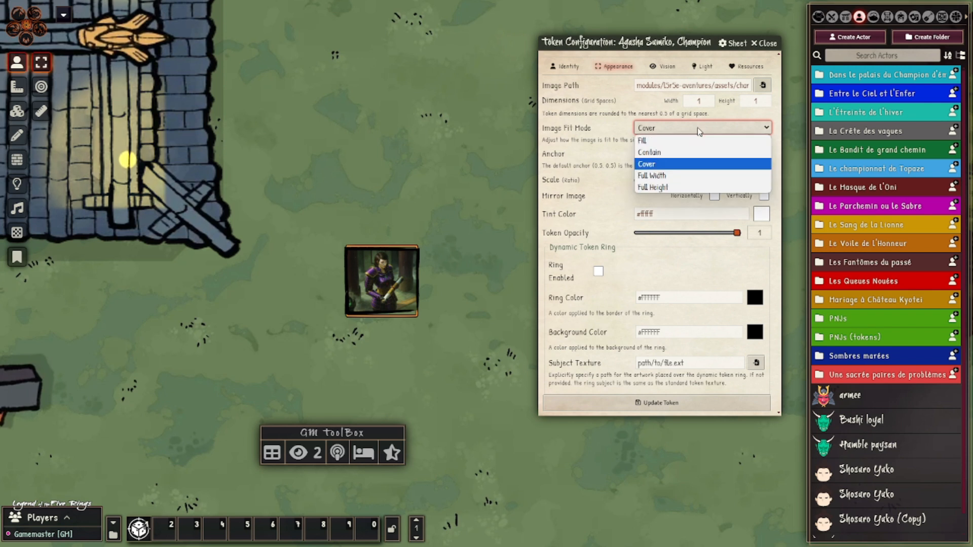
pyautogui.click(665, 176)
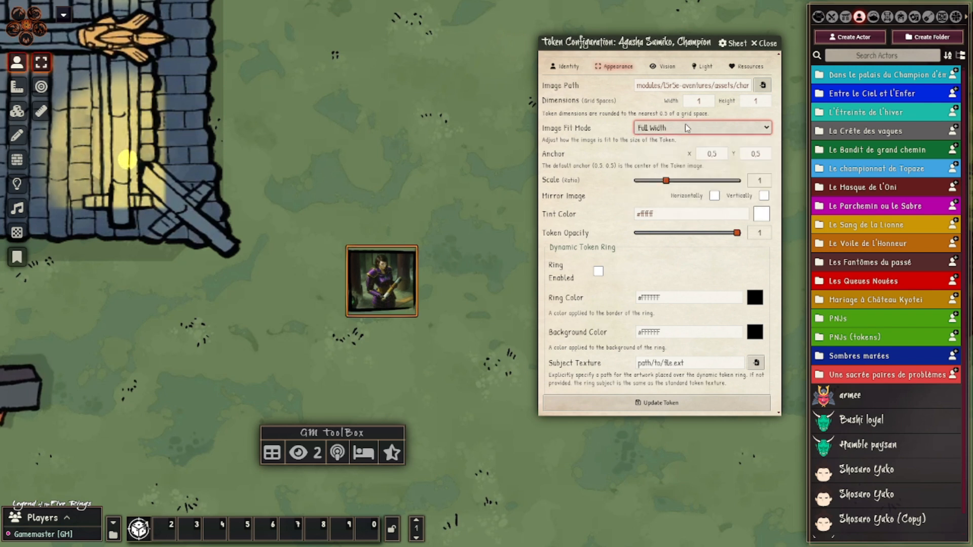
pyautogui.click(685, 125)
pyautogui.click(659, 187)
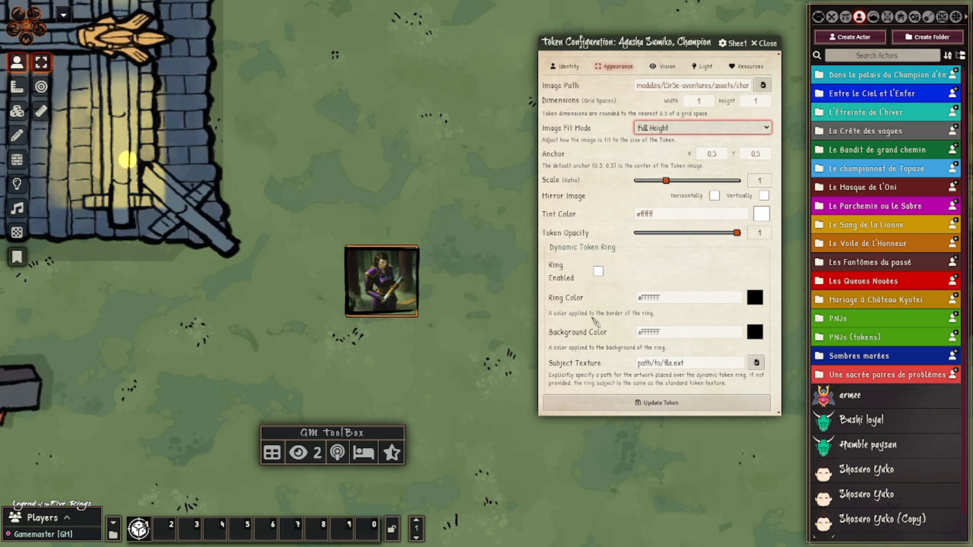
# Step: Enable the token's dynamic ring with ring color #ba1c1c and background color #a56f6f
pyautogui.click(598, 272)
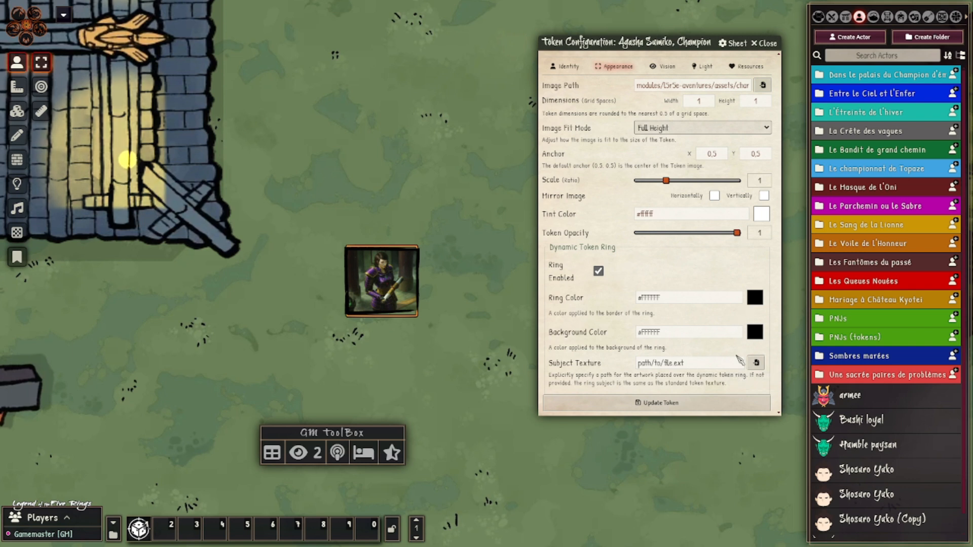
pyautogui.click(755, 299)
pyautogui.click(843, 328)
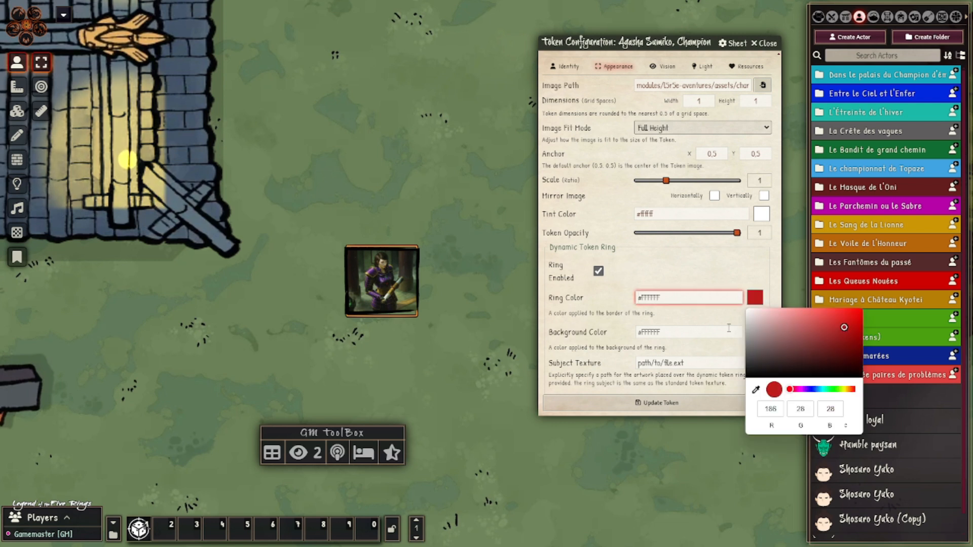
pyautogui.click(754, 331)
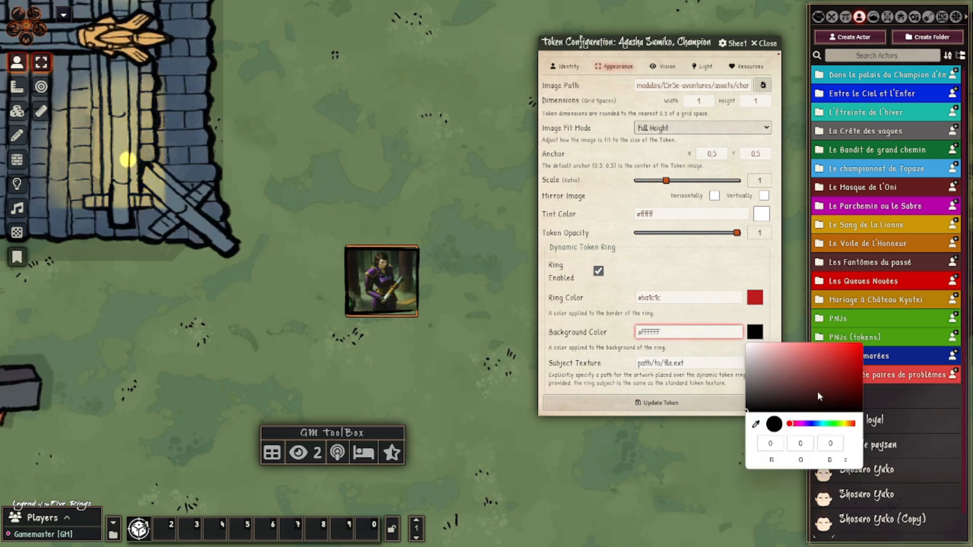
pyautogui.click(784, 367)
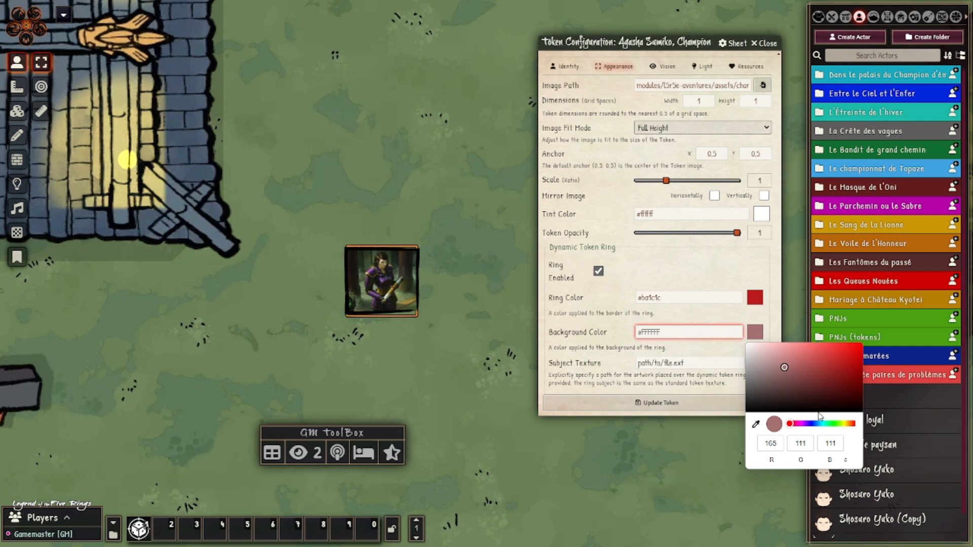
pyautogui.click(694, 352)
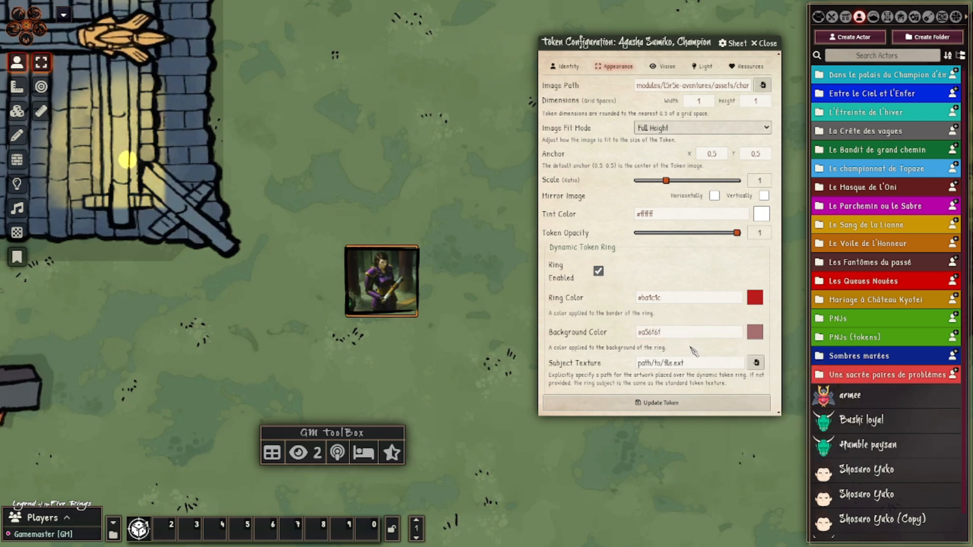
# Step: Set the ring's subject texture to tokenbordercircle_02_regular_blue.webp from the root of the user data
pyautogui.click(756, 362)
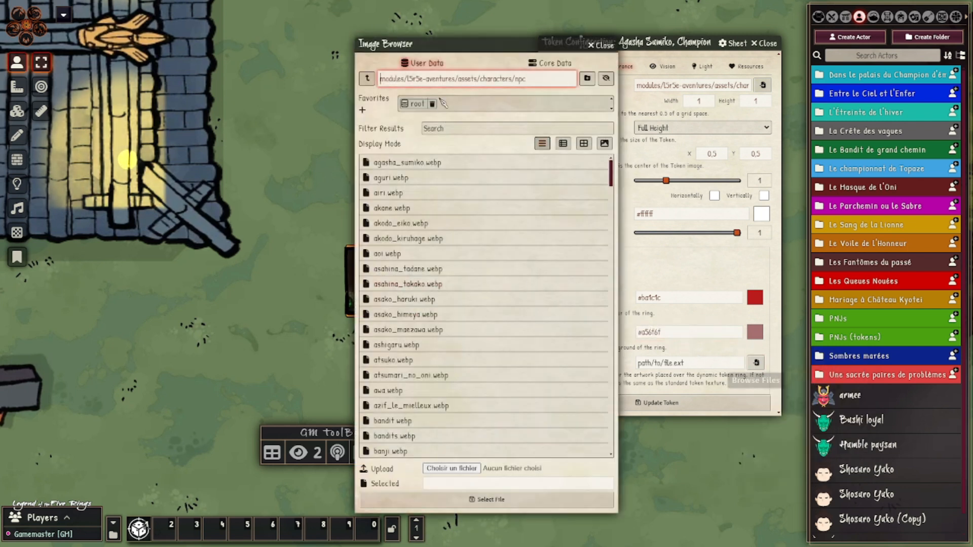
pyautogui.click(368, 78)
pyautogui.click(372, 78)
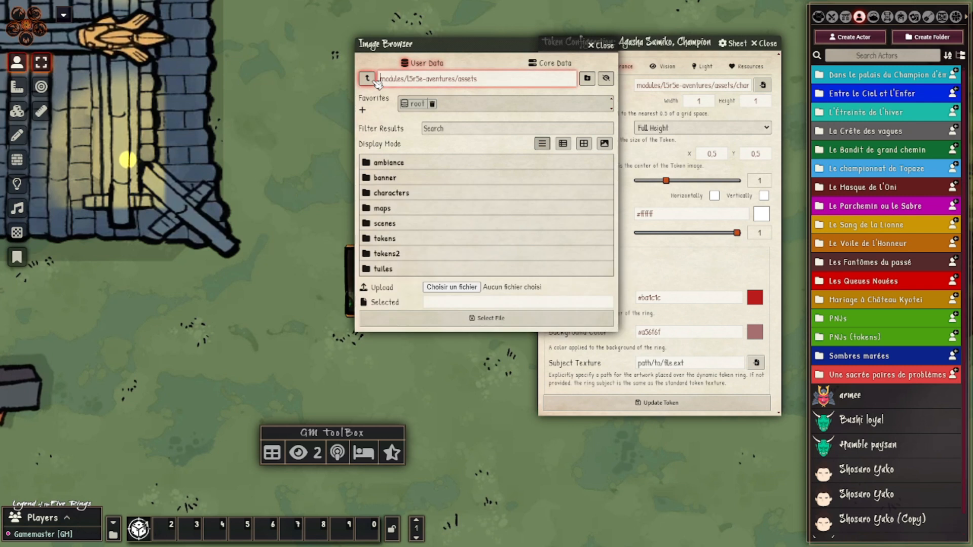
pyautogui.click(371, 79)
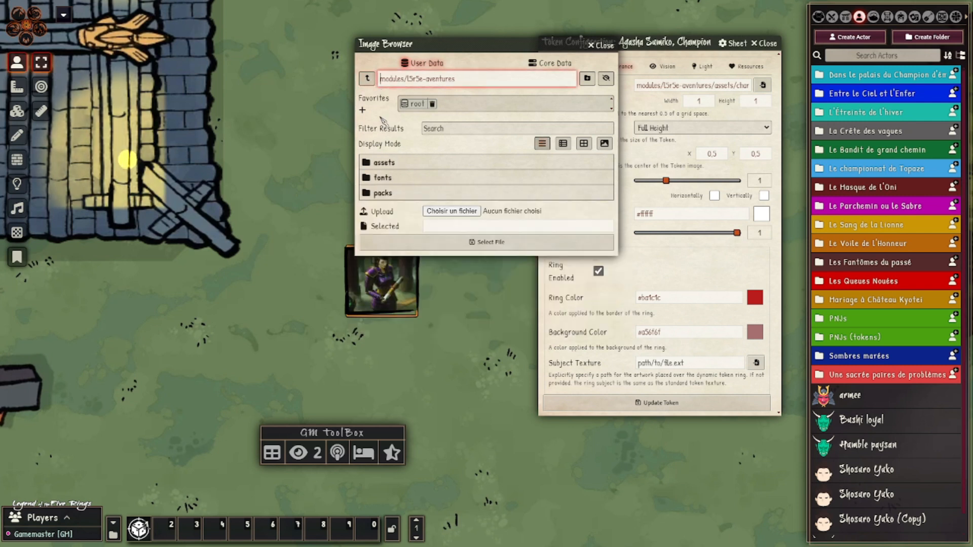
pyautogui.click(367, 78)
pyautogui.click(367, 78)
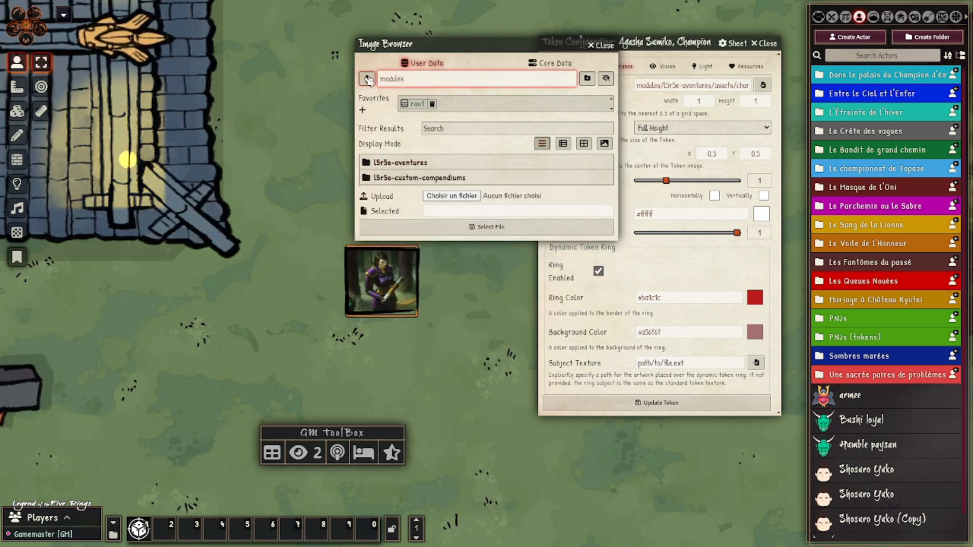
pyautogui.click(438, 242)
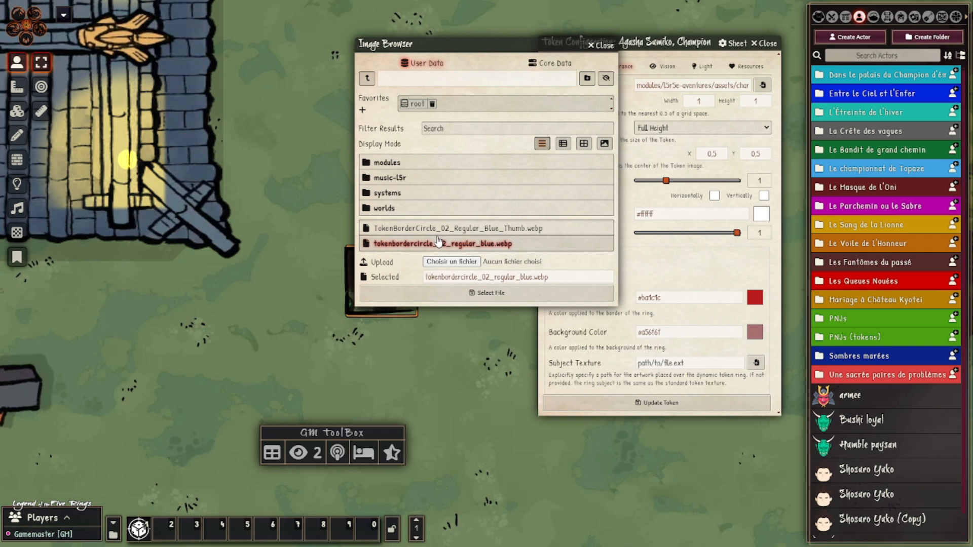
pyautogui.click(490, 293)
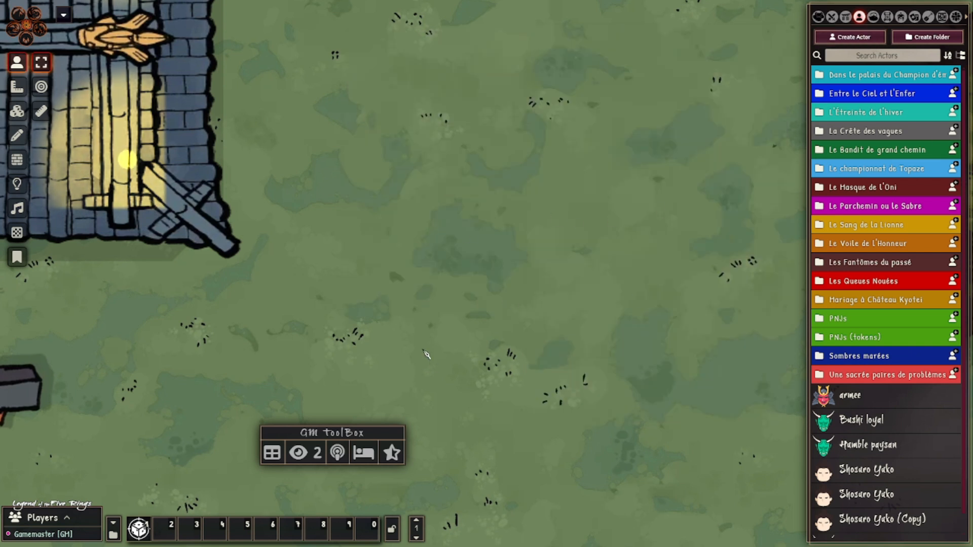
# Step: Draw a rectangular scene region enclosing the blue-roofed temple building
pyautogui.scroll(-9, 487, 307)
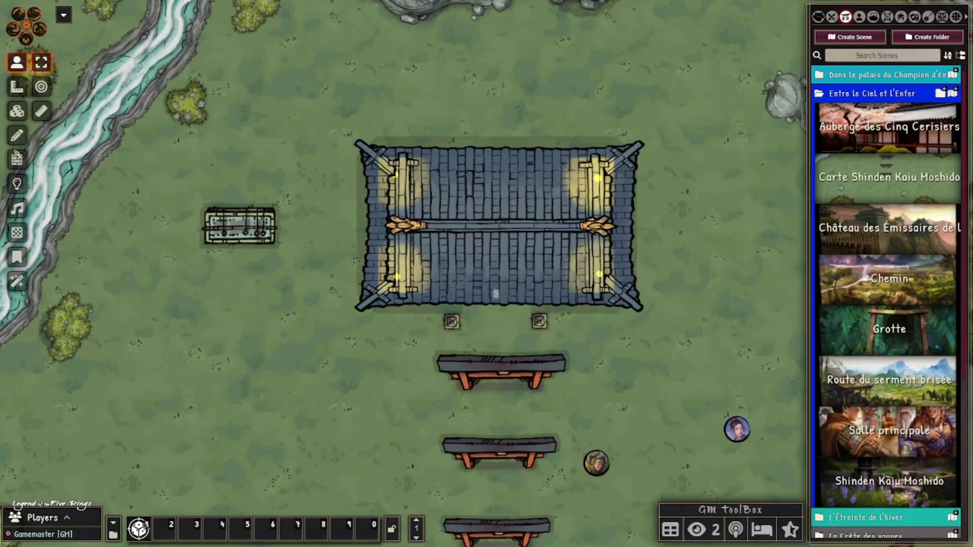
pyautogui.click(22, 235)
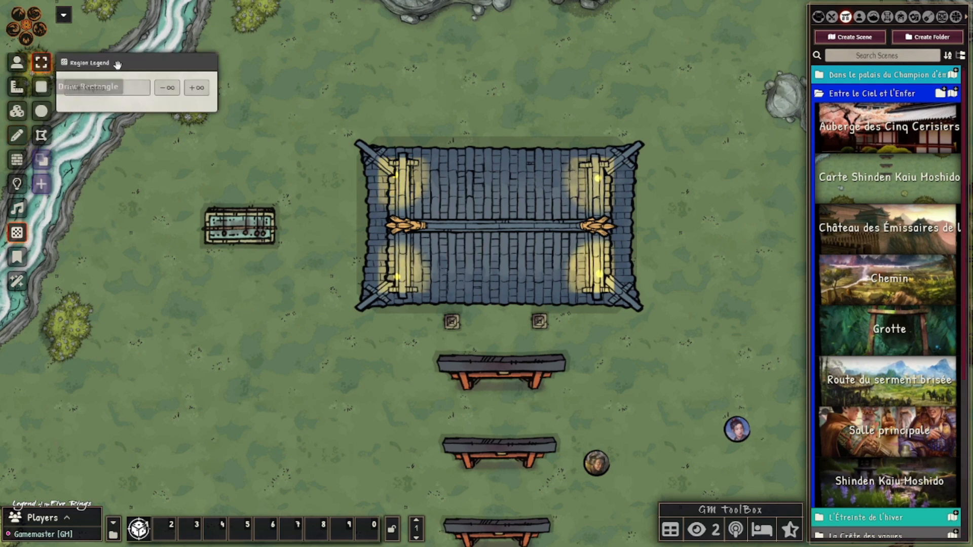
pyautogui.moveTo(115, 62); pyautogui.dragTo(134, 57)
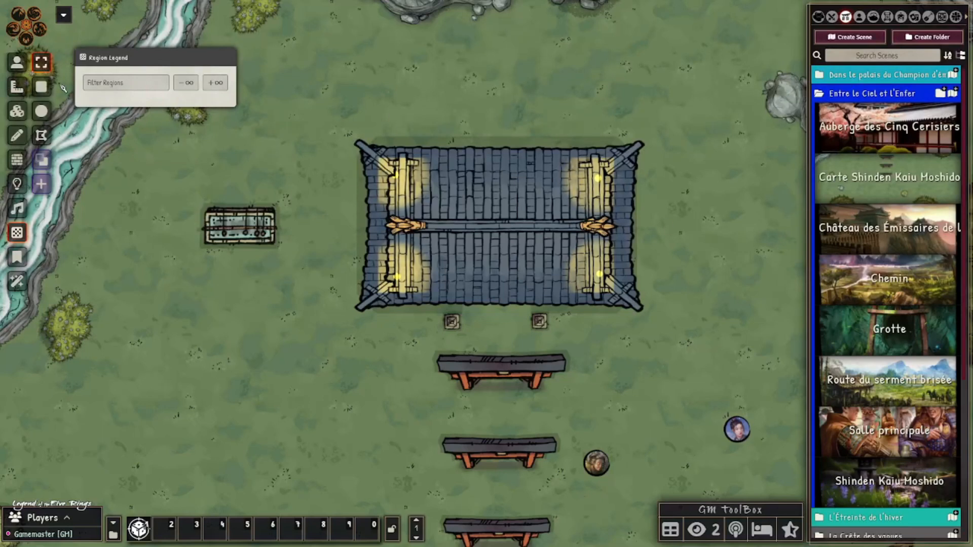
pyautogui.click(41, 86)
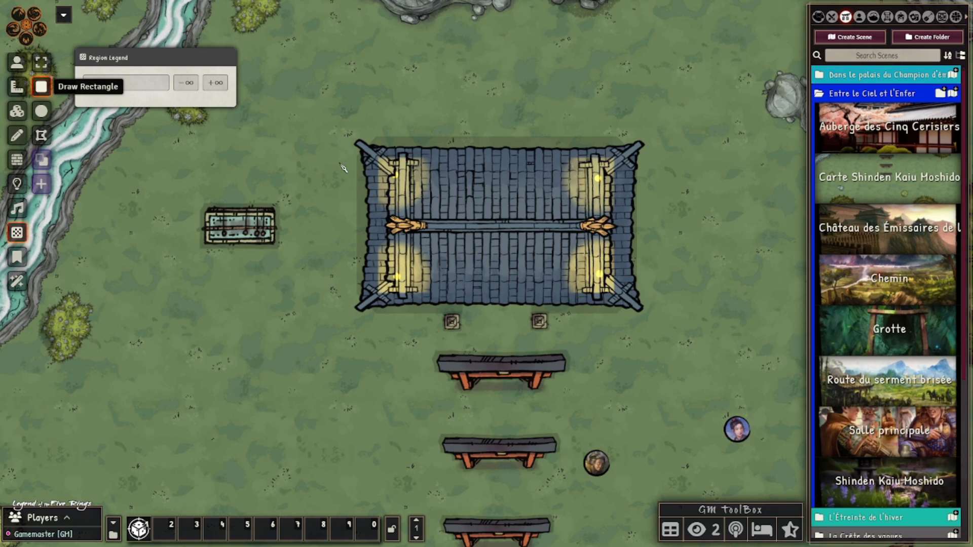
pyautogui.moveTo(343, 125); pyautogui.dragTo(661, 330)
# Step: Try to name the new region Temple and give it a muted red color
pyautogui.doubleClick(522, 264)
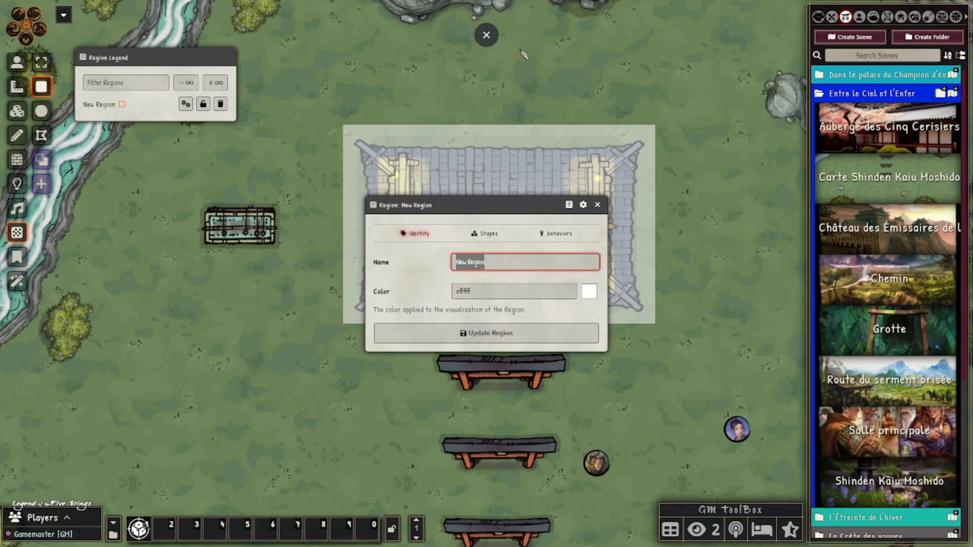
pyautogui.write('Temple')
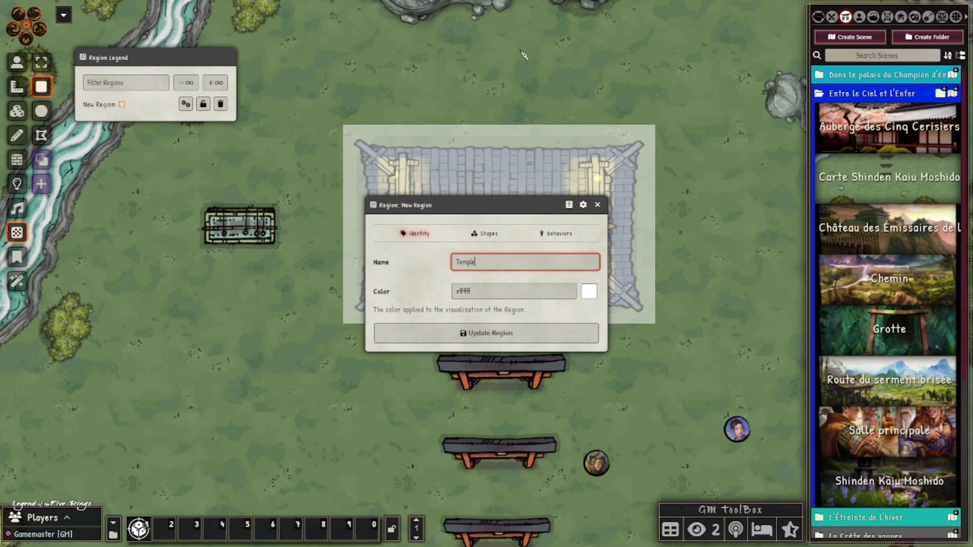
pyautogui.click(590, 292)
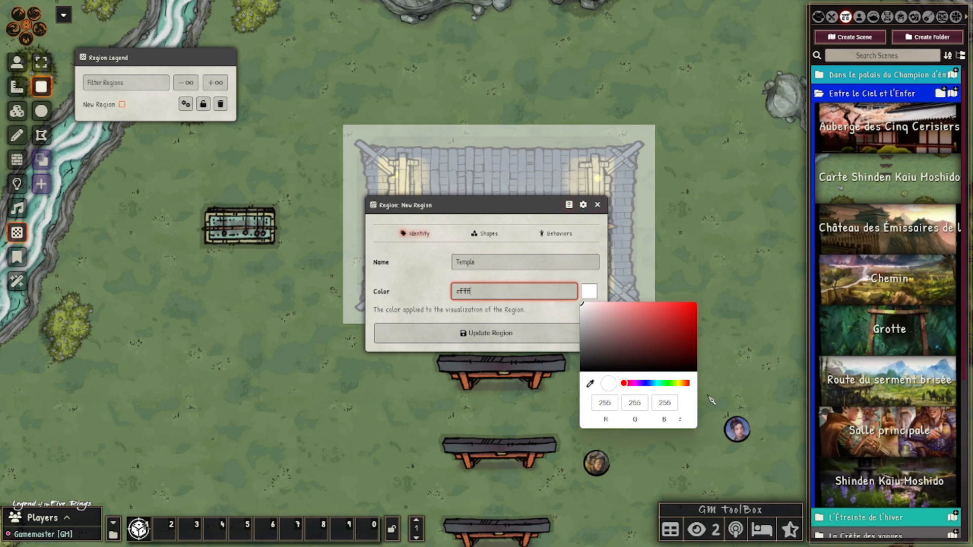
pyautogui.click(631, 314)
pyautogui.click(433, 311)
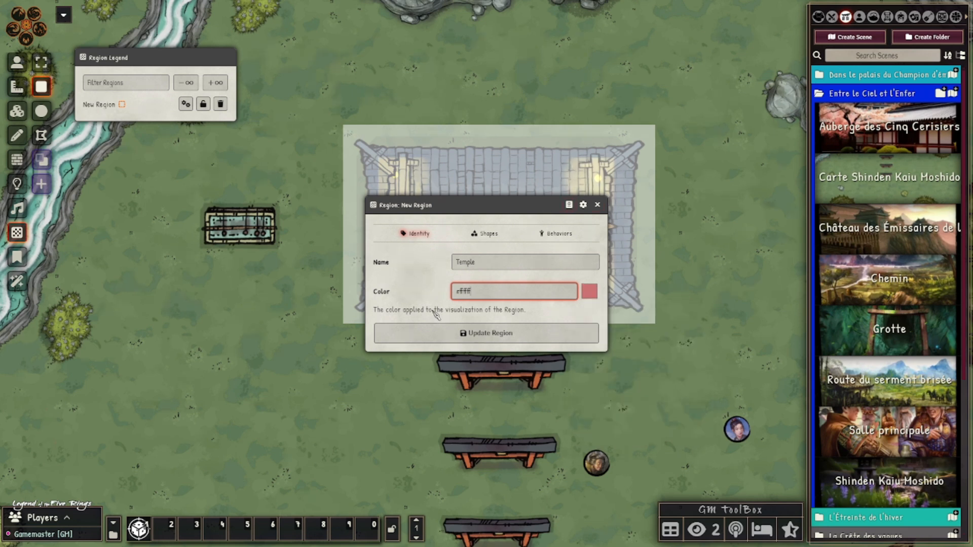
# Step: Set the region elevation range to -1 through 1
pyautogui.click(485, 234)
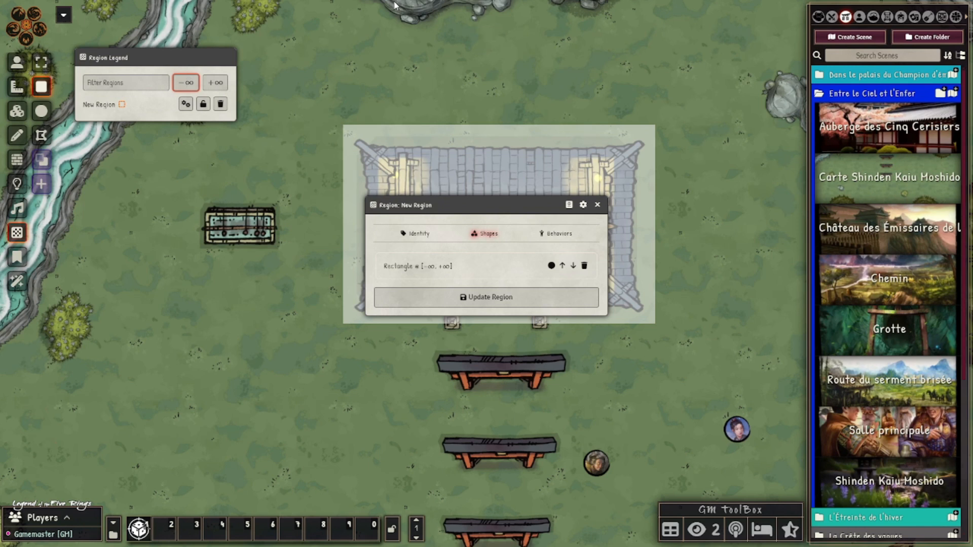
pyautogui.write('1-1')
pyautogui.press('Tab')
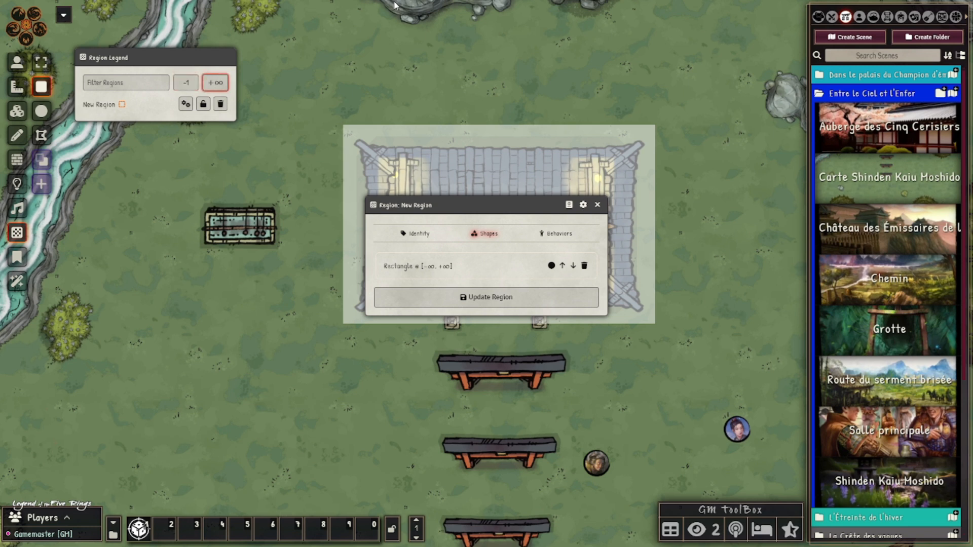
pyautogui.write('1')
pyautogui.click(186, 59)
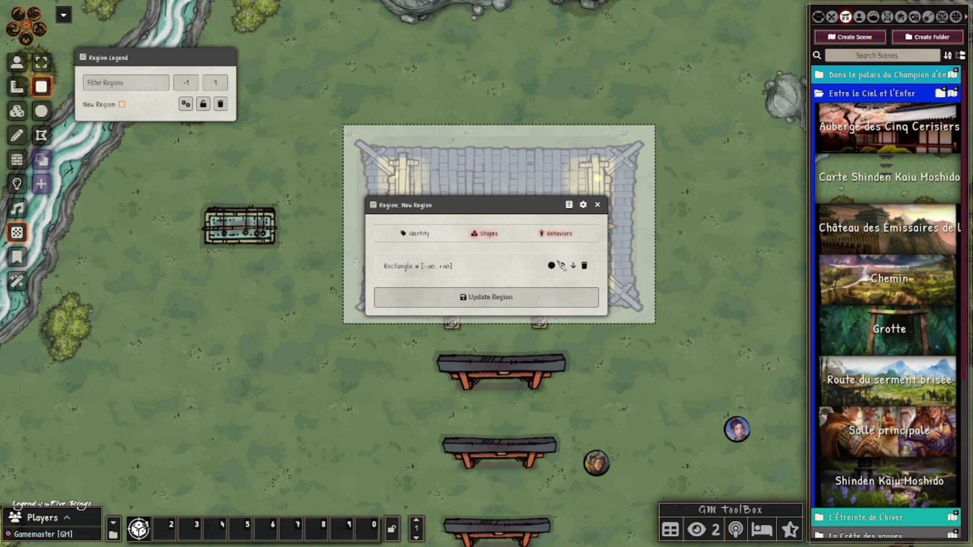
# Step: Add a Suppress Weather behavior named "Temple behavior" to the new region
pyautogui.click(565, 239)
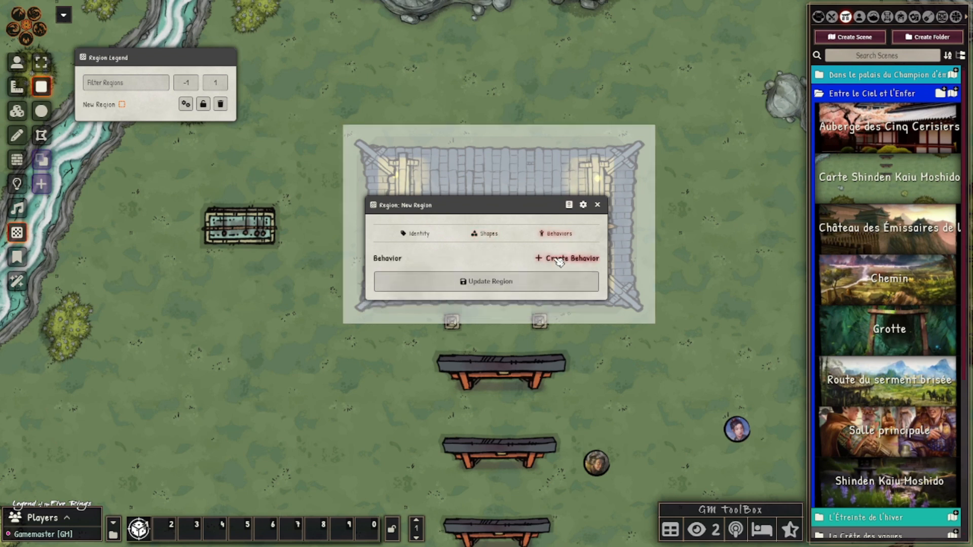
pyautogui.click(559, 261)
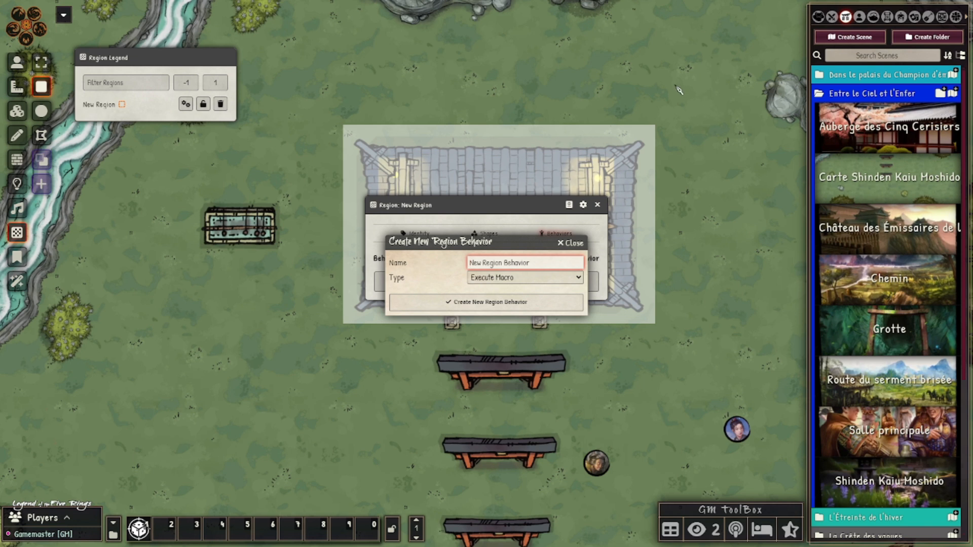
pyautogui.write('Temple behavior')
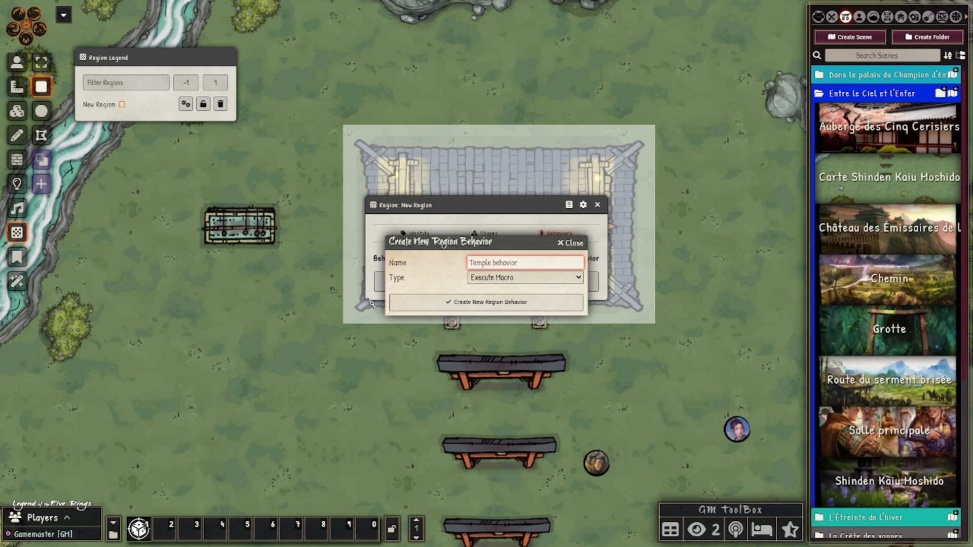
pyautogui.click(521, 279)
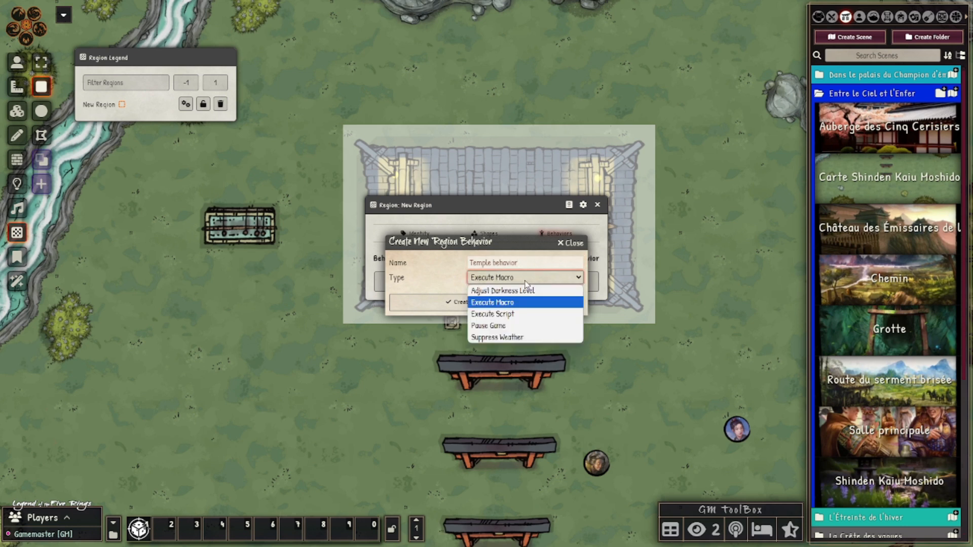
pyautogui.click(515, 341)
pyautogui.click(507, 302)
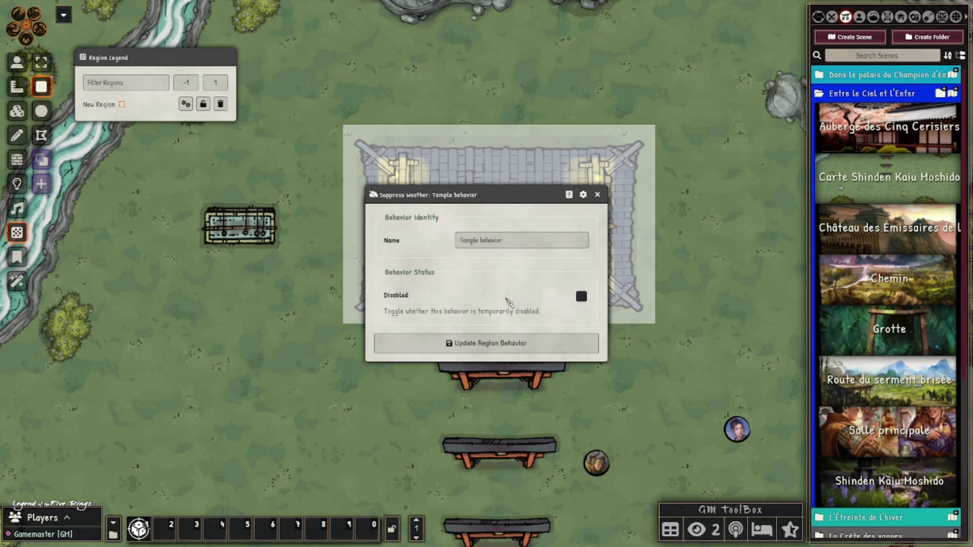
pyautogui.click(511, 349)
pyautogui.click(597, 204)
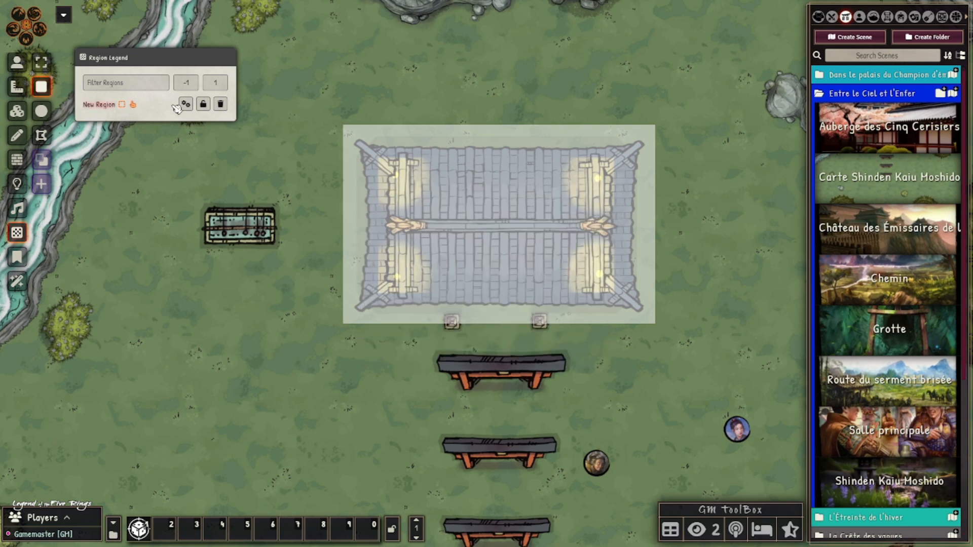
pyautogui.click(109, 107)
pyautogui.click(125, 107)
pyautogui.click(125, 107)
pyautogui.click(126, 107)
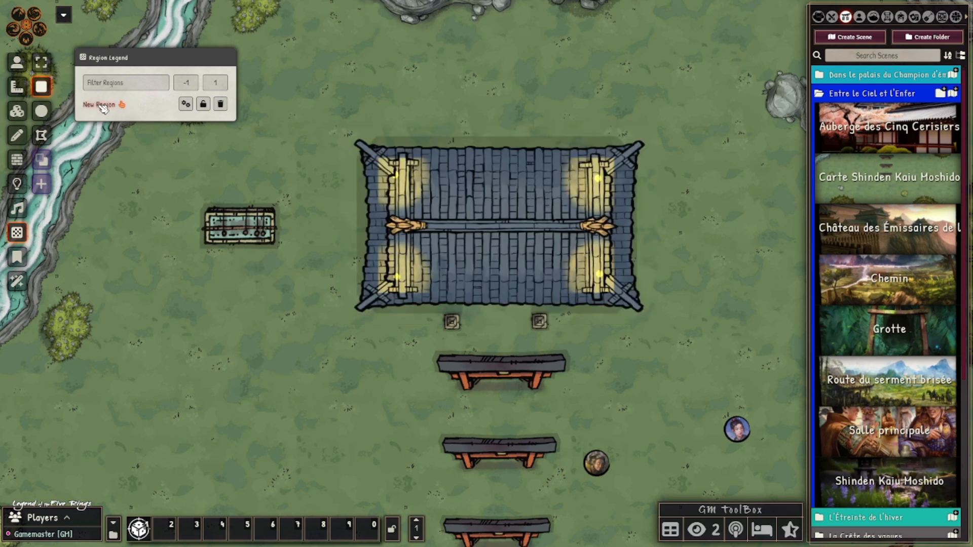
# Step: Rename the new region Temple, give it a muted red color, and save the changes
pyautogui.click(185, 104)
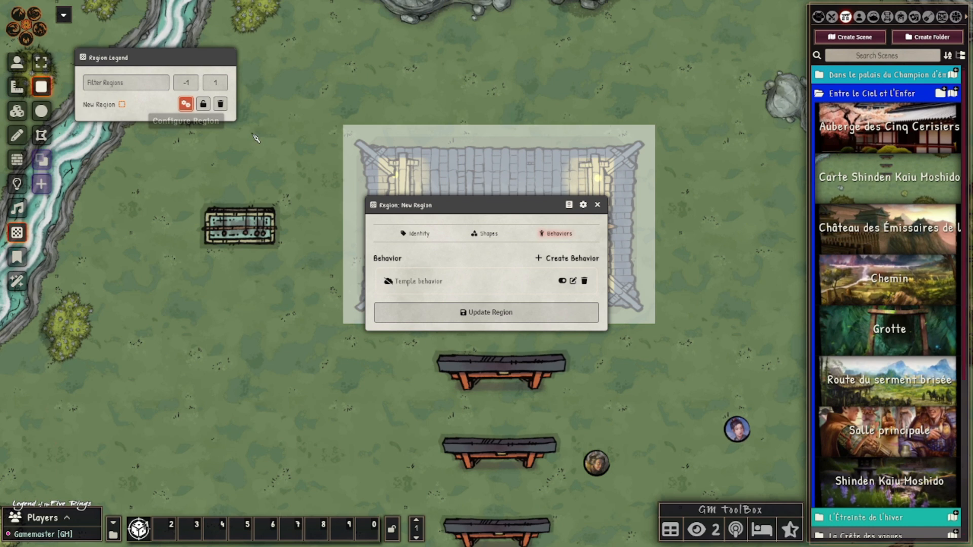
pyautogui.click(418, 234)
pyautogui.tripleClick(488, 262)
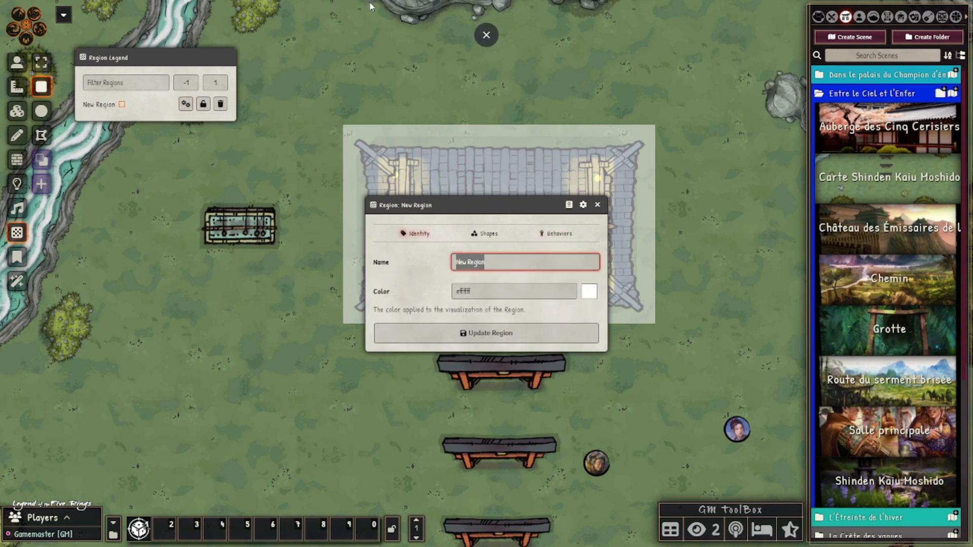
pyautogui.write('Temple')
pyautogui.click(590, 291)
pyautogui.click(626, 316)
pyautogui.click(501, 335)
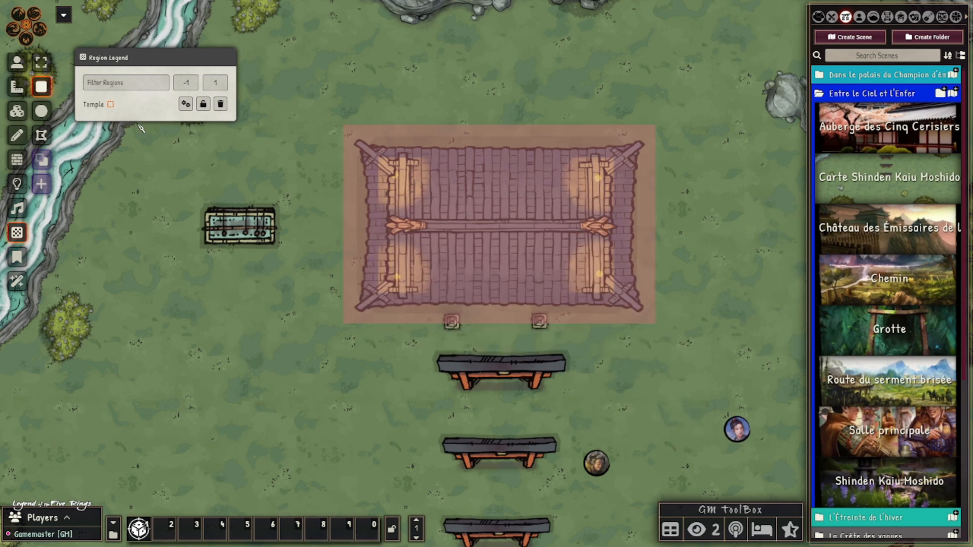
# Step: Try to draw an elliptical region inside the Temple region
pyautogui.click(95, 108)
pyautogui.click(96, 108)
pyautogui.click(43, 113)
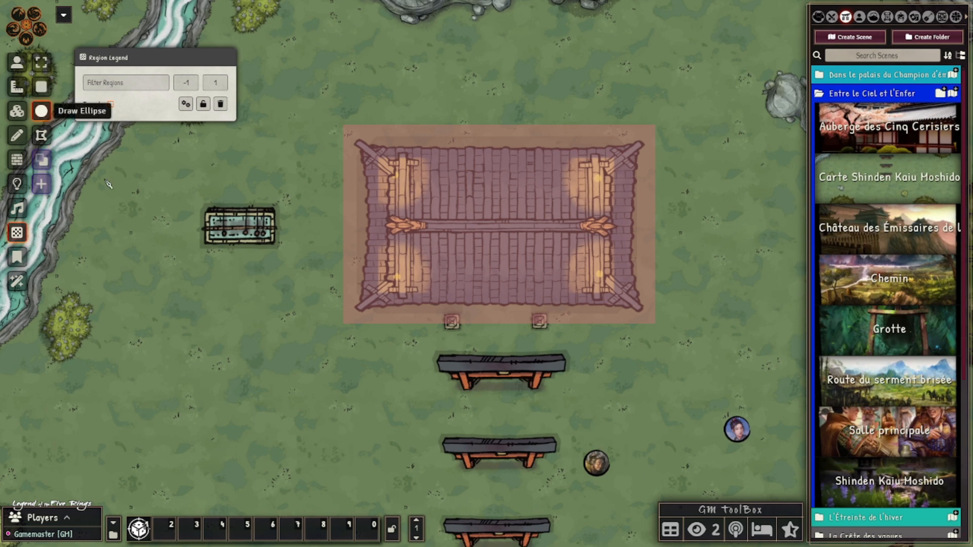
pyautogui.moveTo(481, 221); pyautogui.dragTo(531, 273)
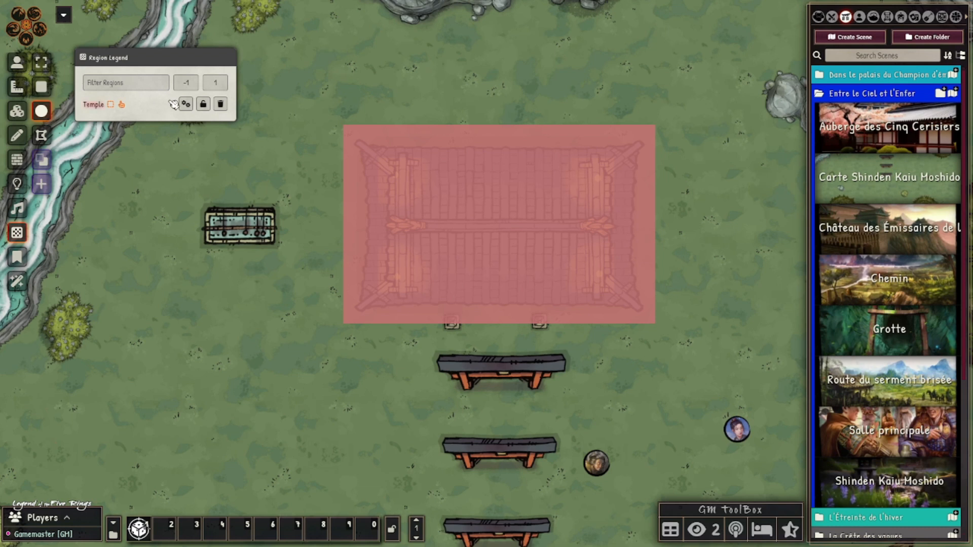
pyautogui.moveTo(479, 226); pyautogui.dragTo(524, 272)
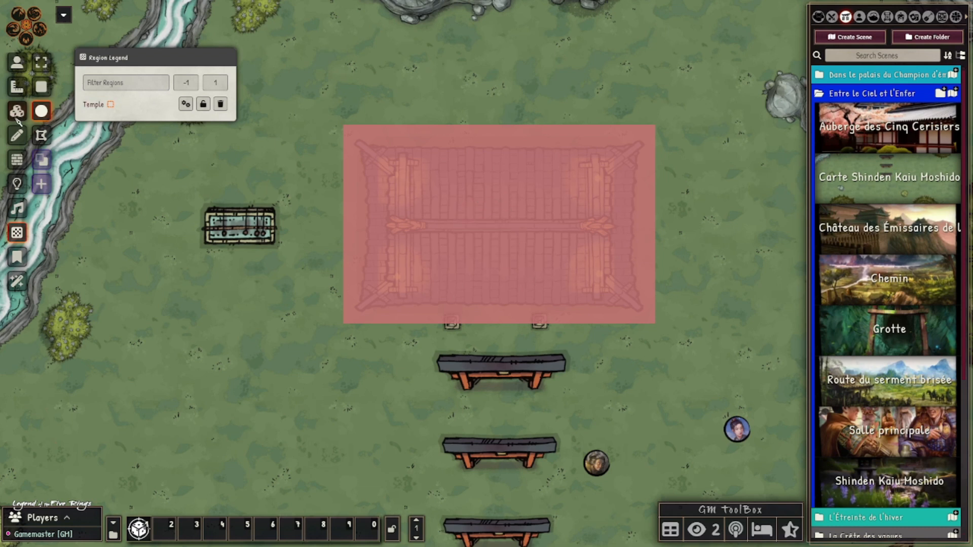
pyautogui.moveTo(186, 59); pyautogui.dragTo(190, 58)
pyautogui.click(207, 102)
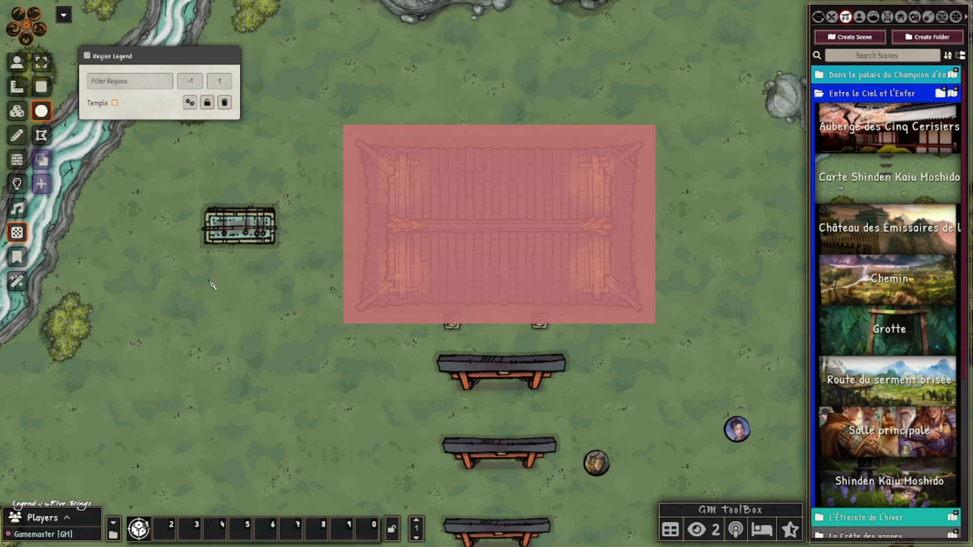
# Step: Deselect the Temple region, draw a separate elliptical region over the middle of the temple roof, and name it Hole
pyautogui.click(47, 66)
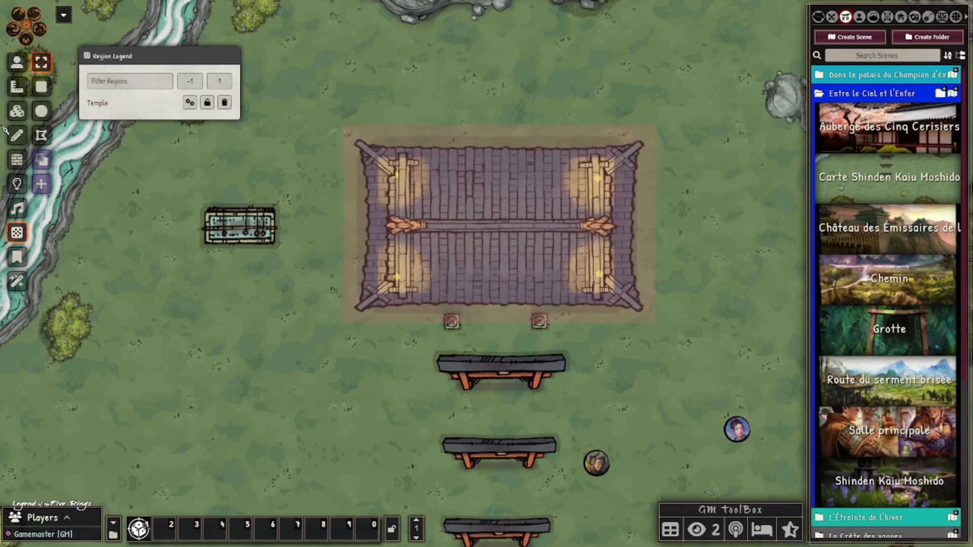
pyautogui.click(41, 111)
pyautogui.moveTo(459, 197); pyautogui.dragTo(524, 251)
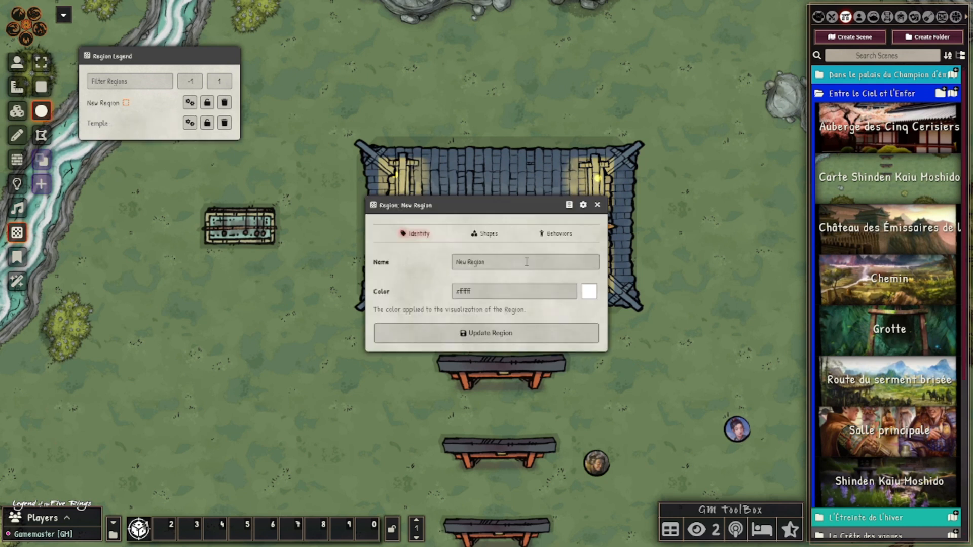
pyautogui.tripleClick(493, 265)
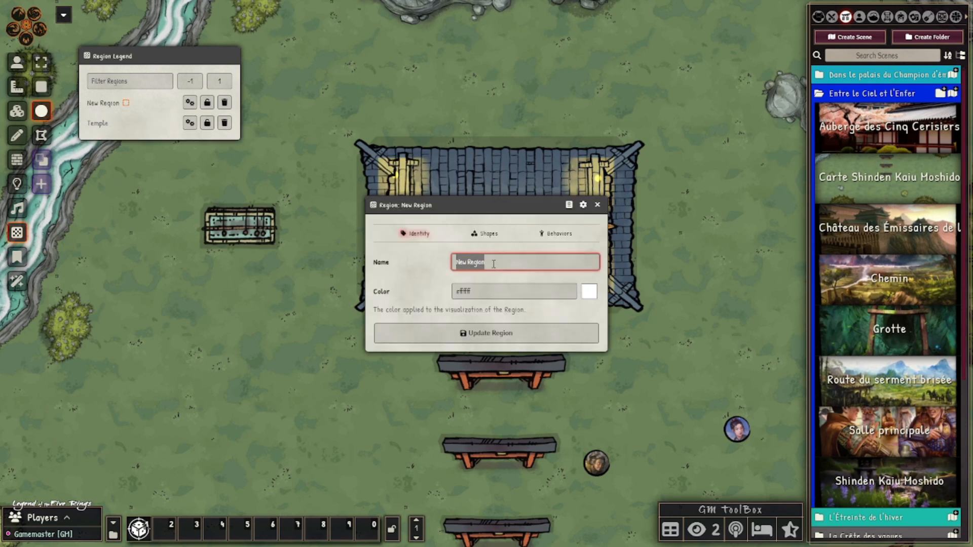
pyautogui.write('I')
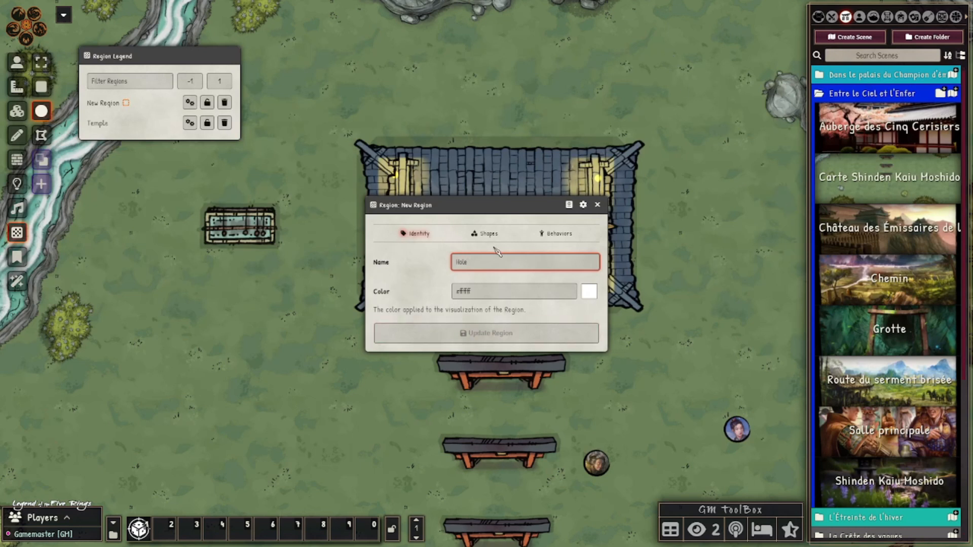
pyautogui.click(507, 334)
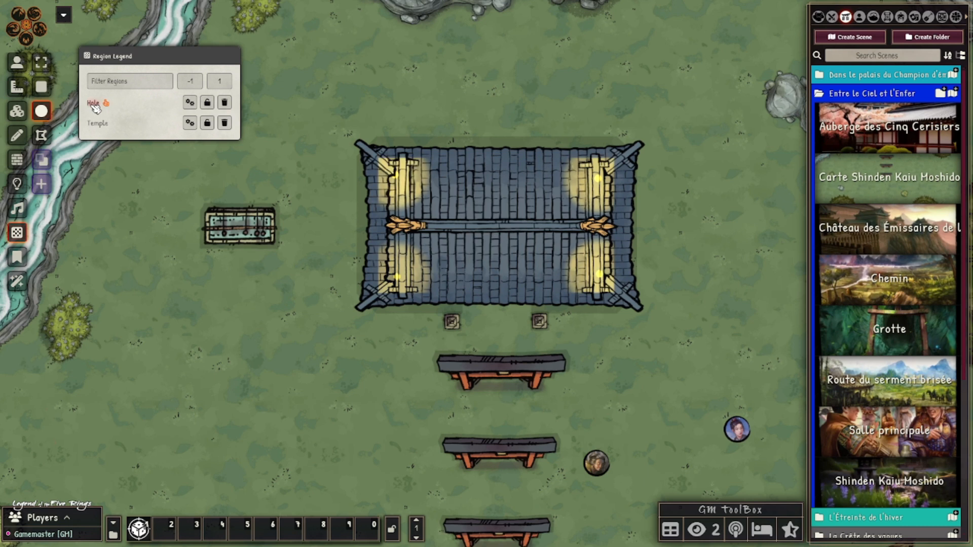
# Step: Add an Adjust Darkness Level behavior to the Hole region, keeping the default behavior name
pyautogui.click(189, 102)
pyautogui.click(494, 239)
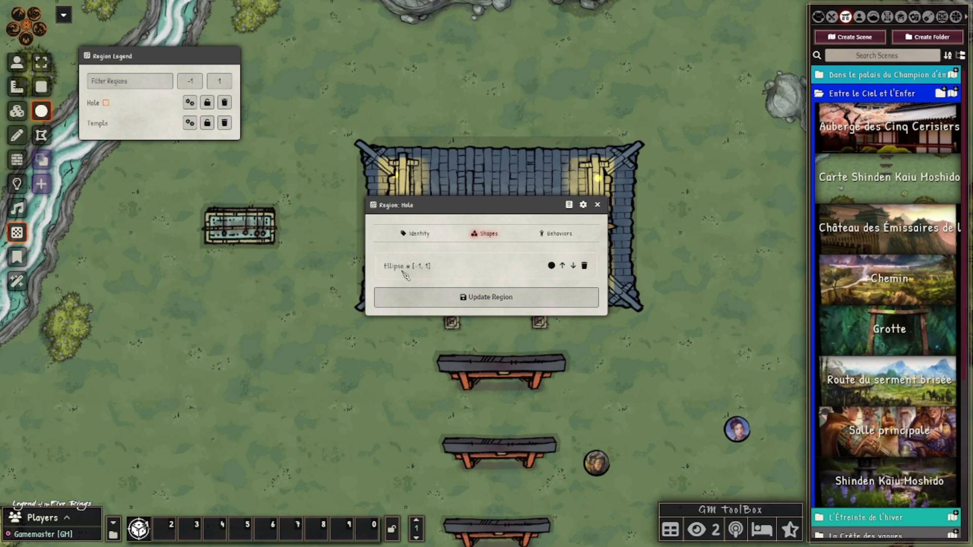
pyautogui.click(557, 235)
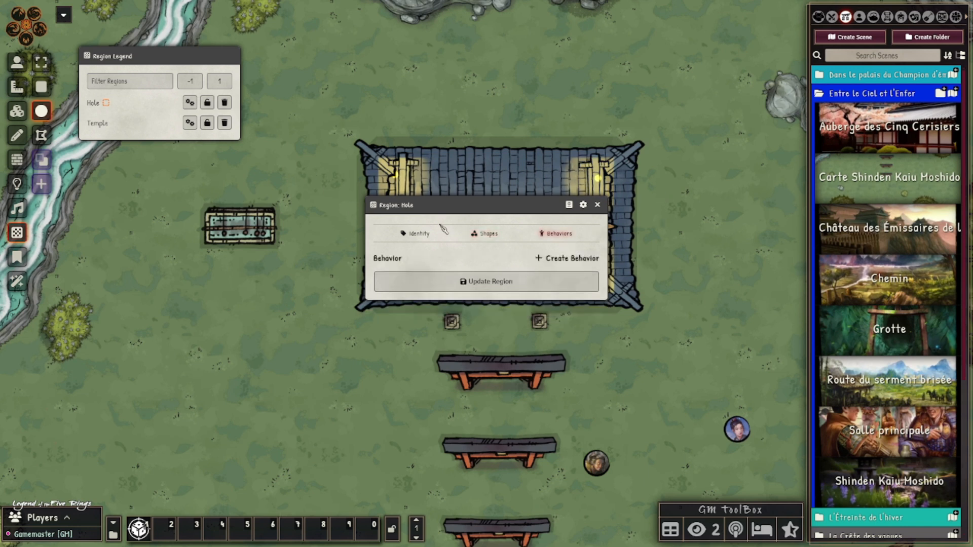
pyautogui.click(426, 236)
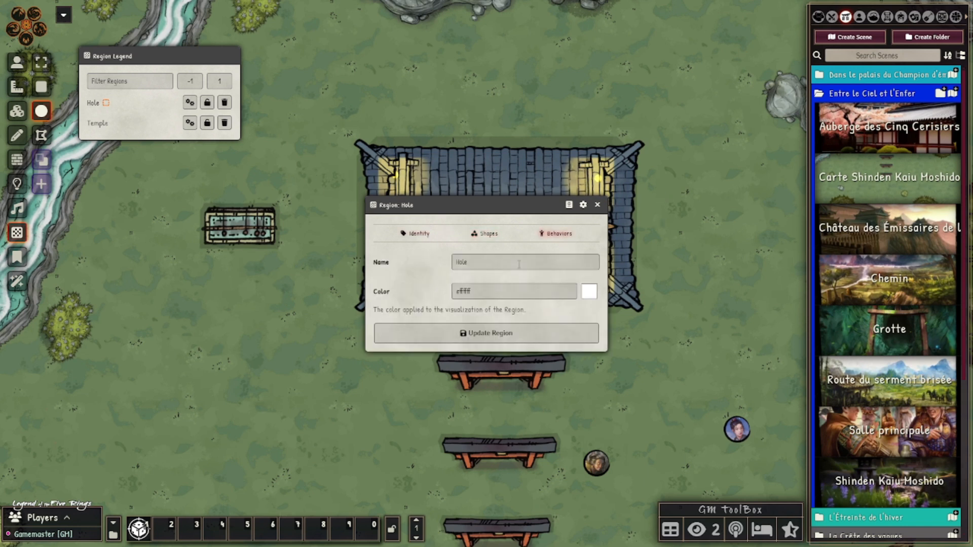
pyautogui.click(556, 234)
pyautogui.click(548, 259)
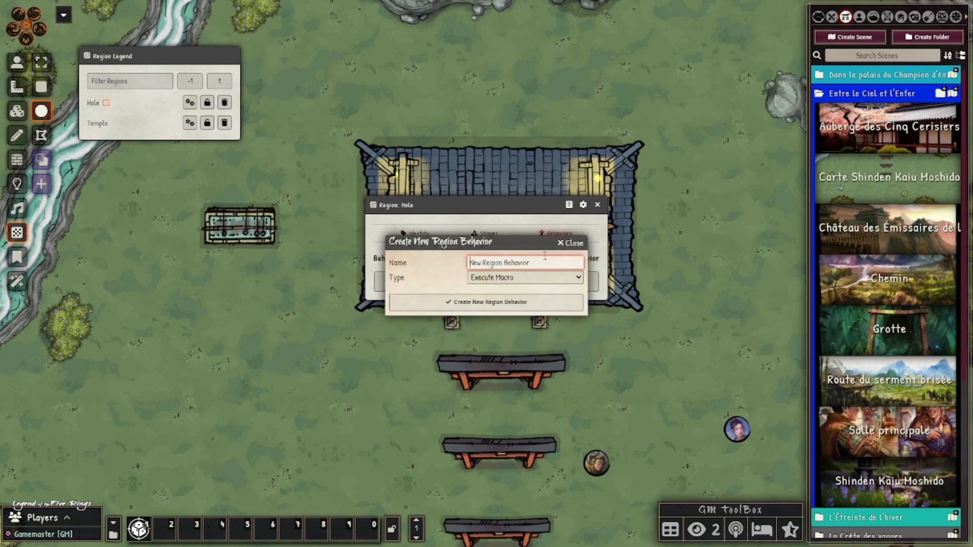
pyautogui.click(522, 278)
pyautogui.click(516, 291)
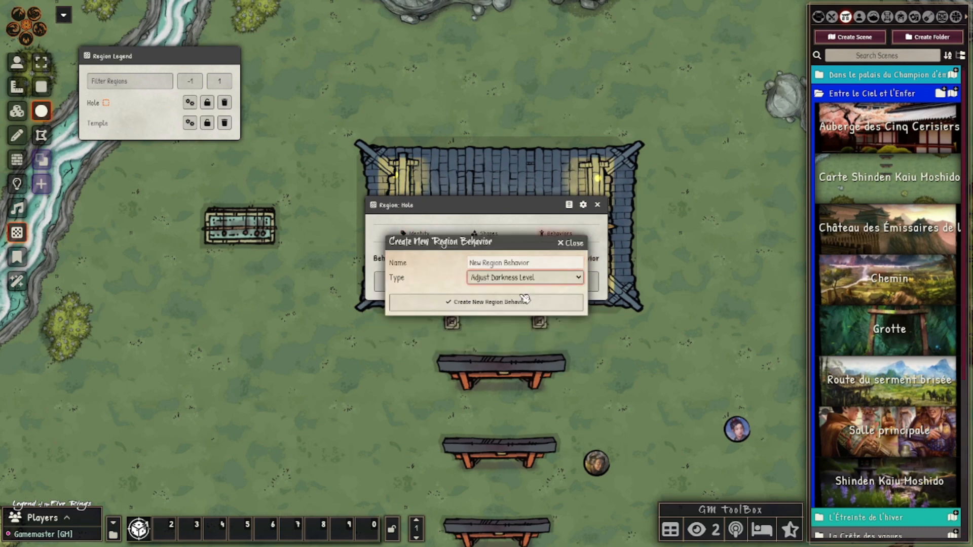
pyautogui.click(514, 304)
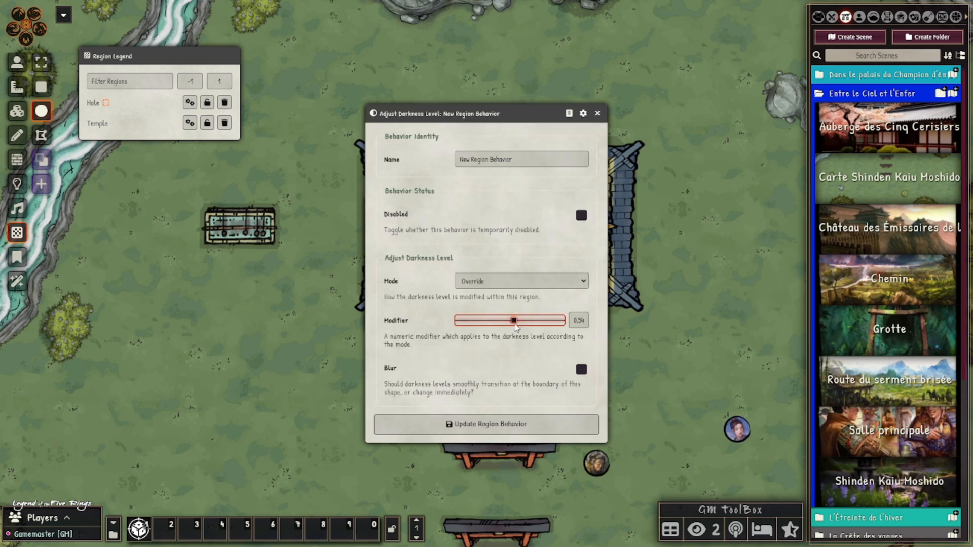
# Step: Set the Hole region's darkness behavior to Darken mode, name it "Darken behavior", and save the behavior and the region
pyautogui.click(509, 282)
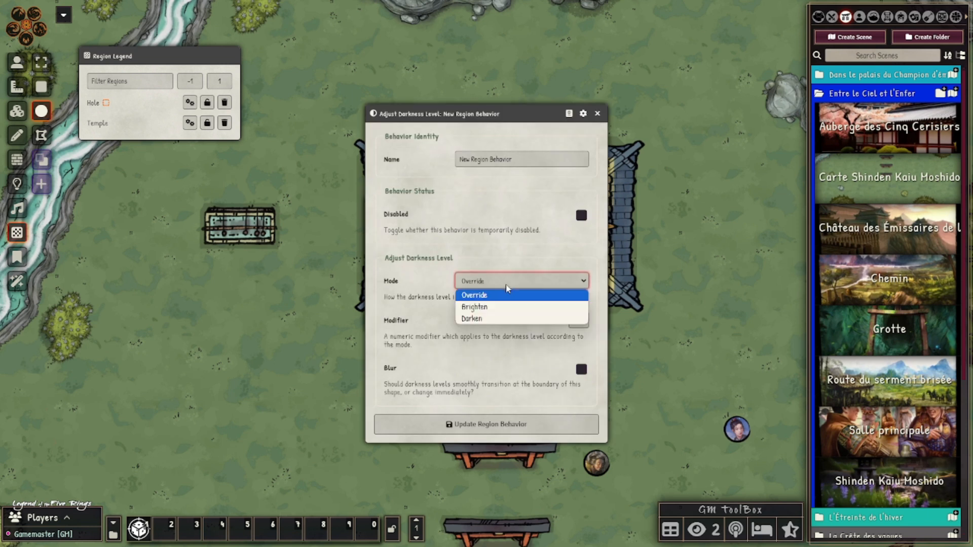
pyautogui.click(493, 319)
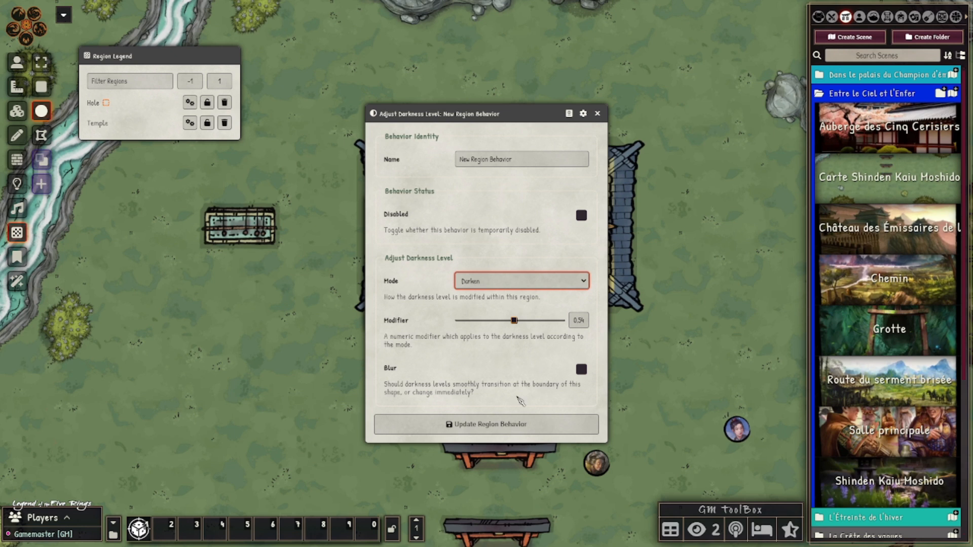
pyautogui.tripleClick(478, 157)
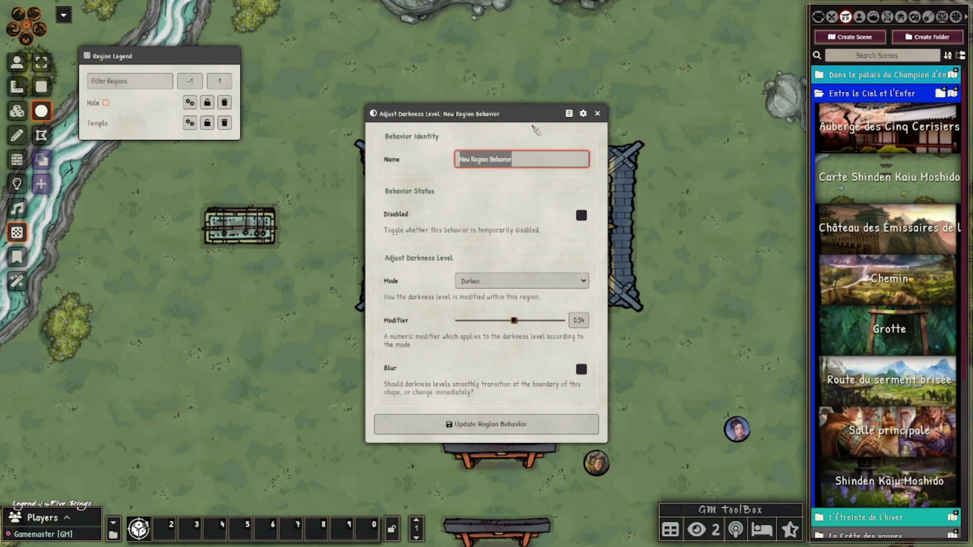
pyautogui.write('Dar')
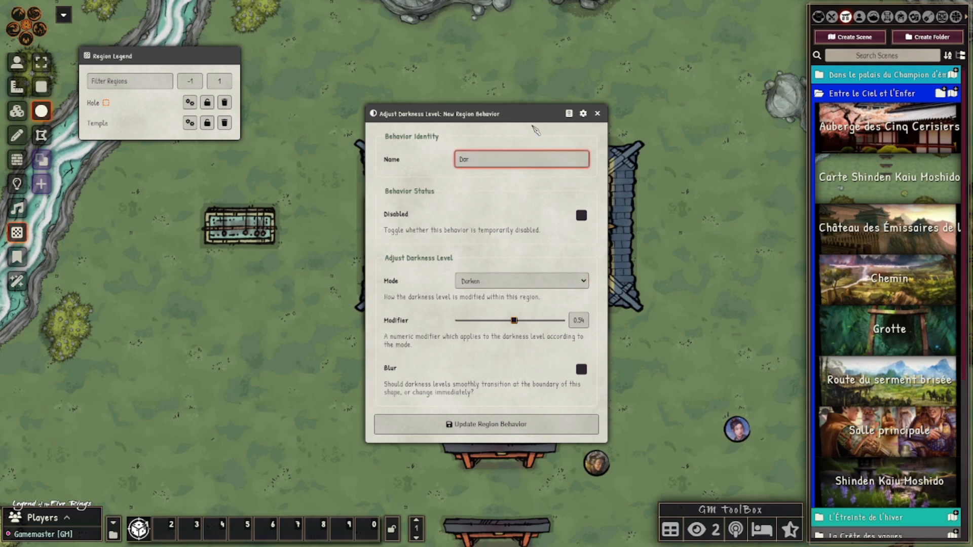
pyautogui.write('ken behavior')
pyautogui.click(515, 424)
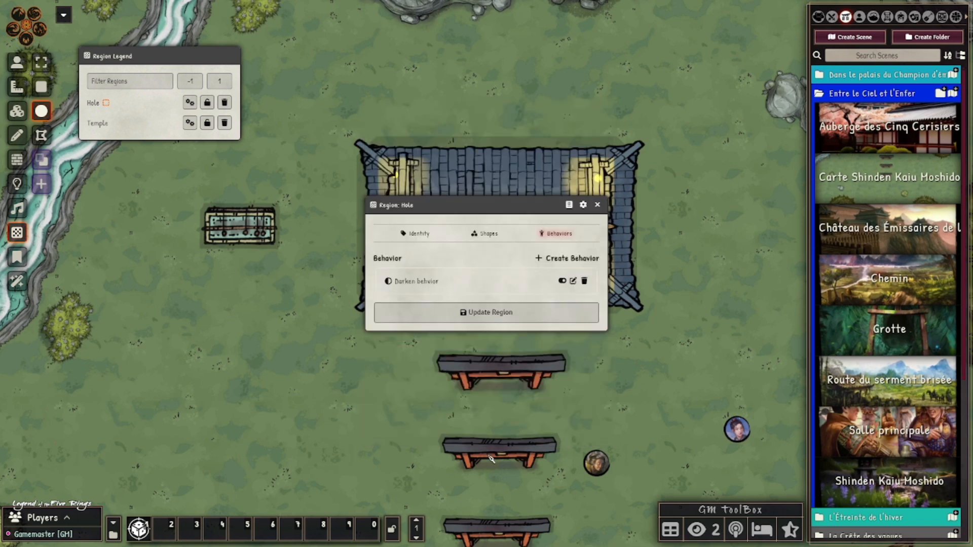
pyautogui.click(479, 312)
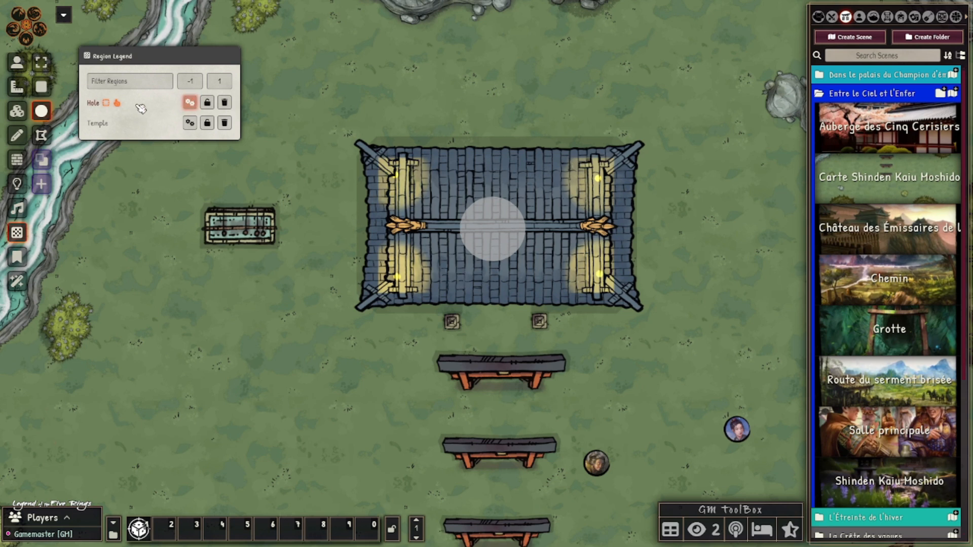
pyautogui.click(96, 105)
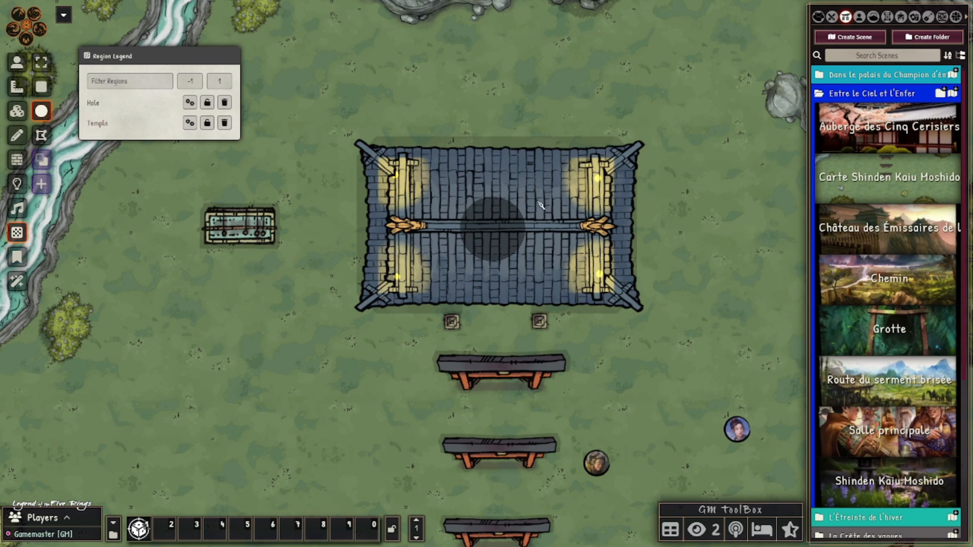
# Step: Configure the Carte Shinden Kaiu Moshido scene with the Rain Storm weather effect and save the changes
pyautogui.rightClick(894, 194)
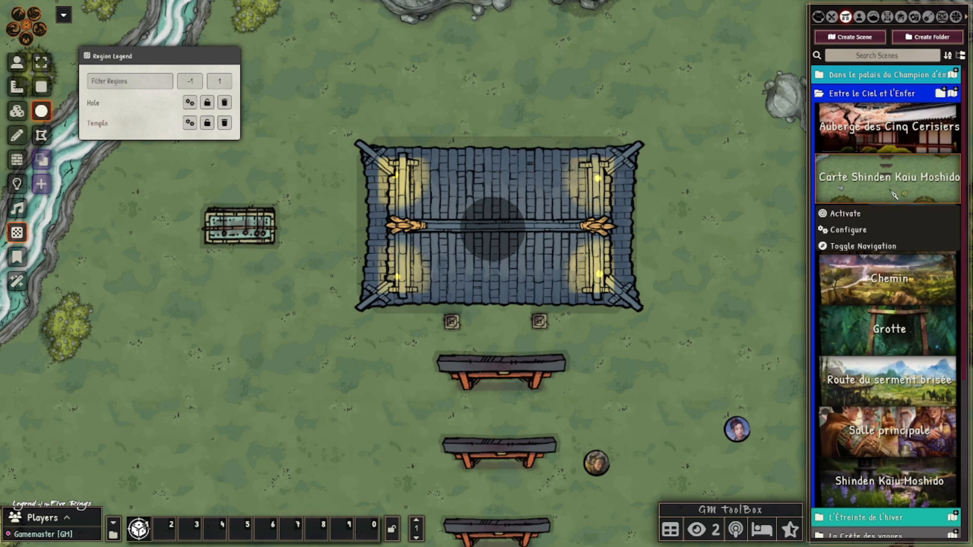
pyautogui.click(855, 229)
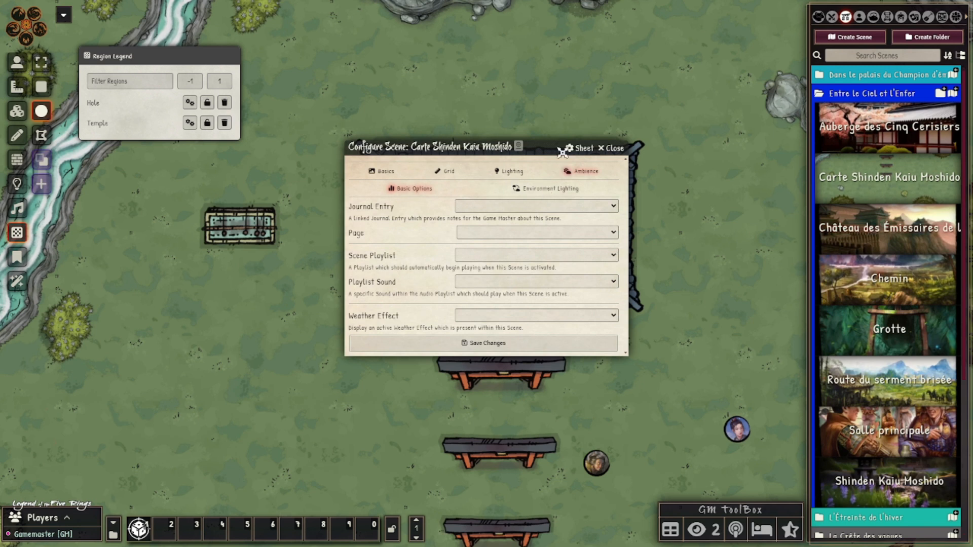
pyautogui.click(495, 316)
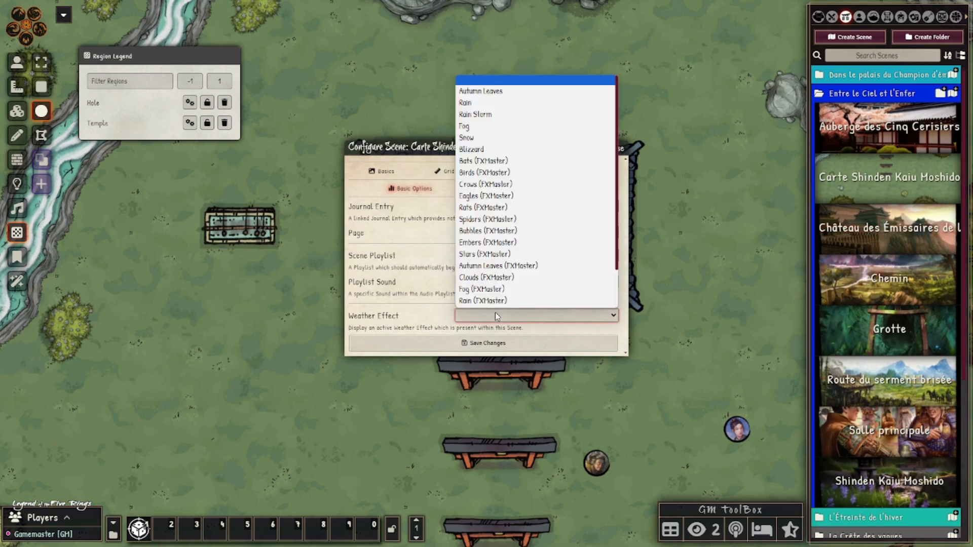
pyautogui.click(511, 115)
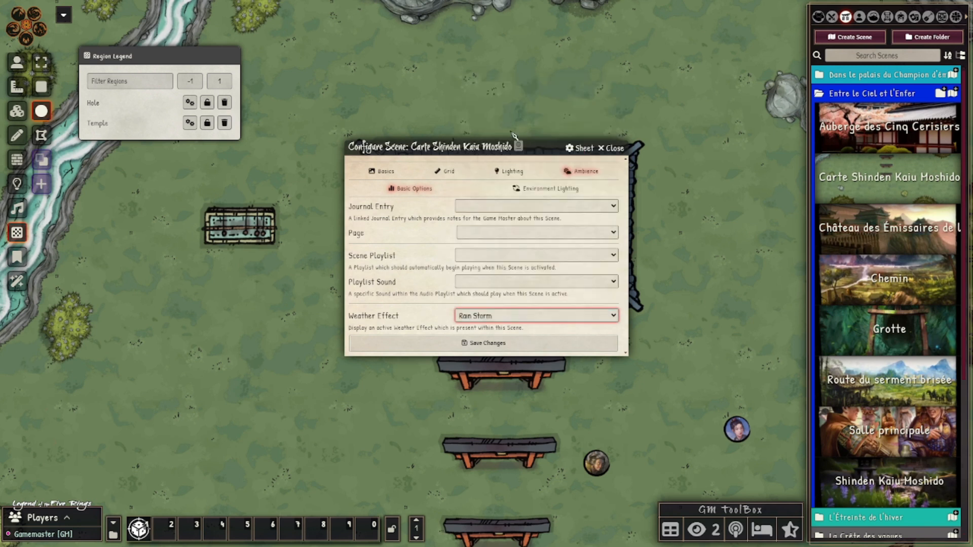
pyautogui.click(502, 343)
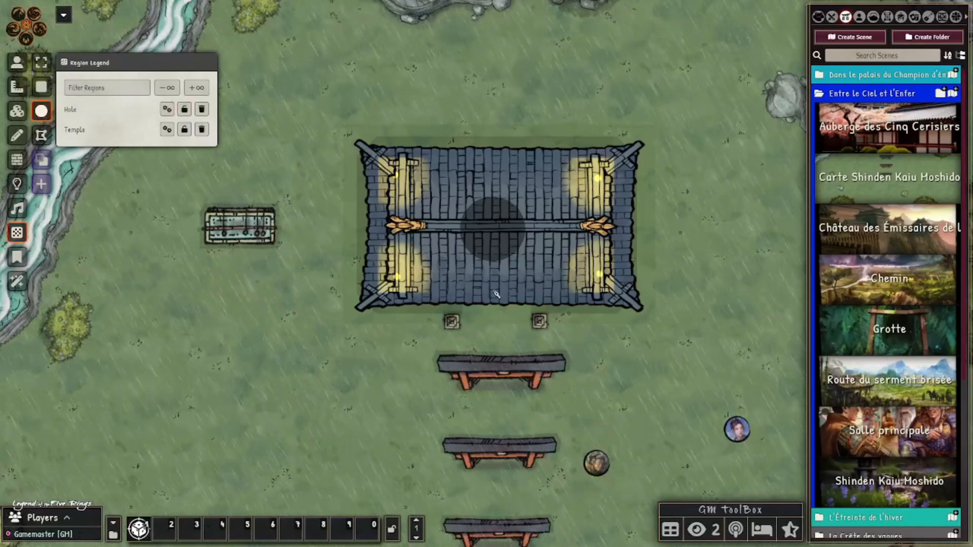
# Step: Disable the darkening behavior on the Hole region and update the region
pyautogui.click(166, 110)
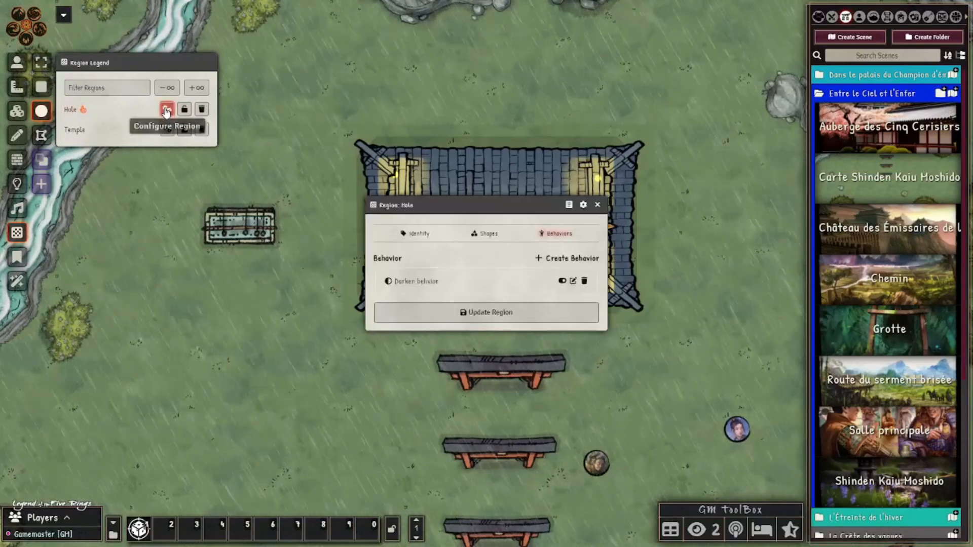
pyautogui.click(562, 281)
pyautogui.click(507, 313)
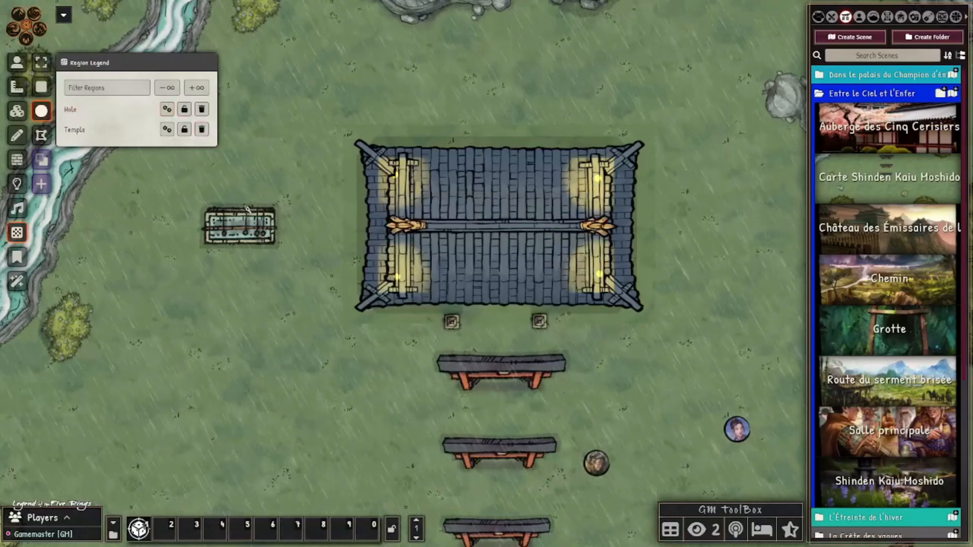